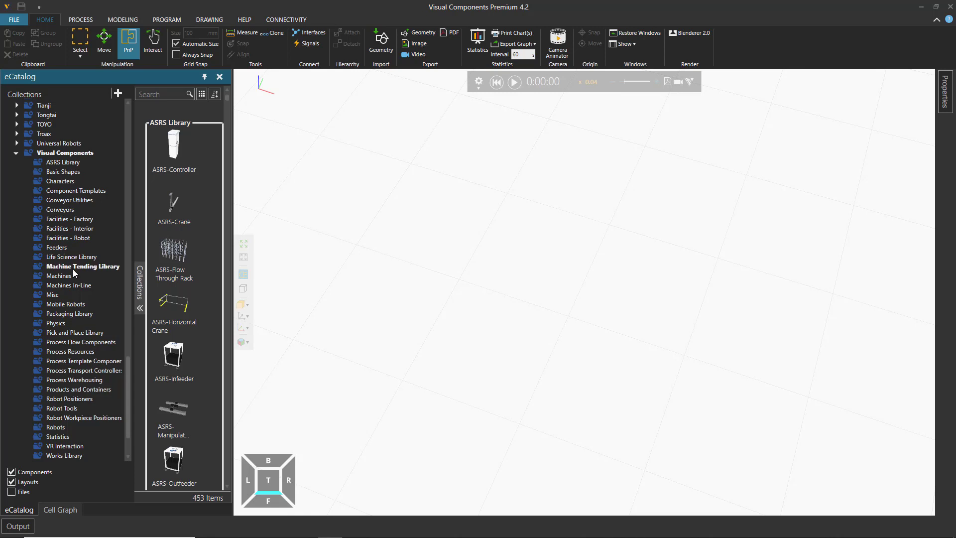
Add a Feeder from the Visual Components Process Flow Components collection to the empty layout.
scroll(70, 259, "down", 1)
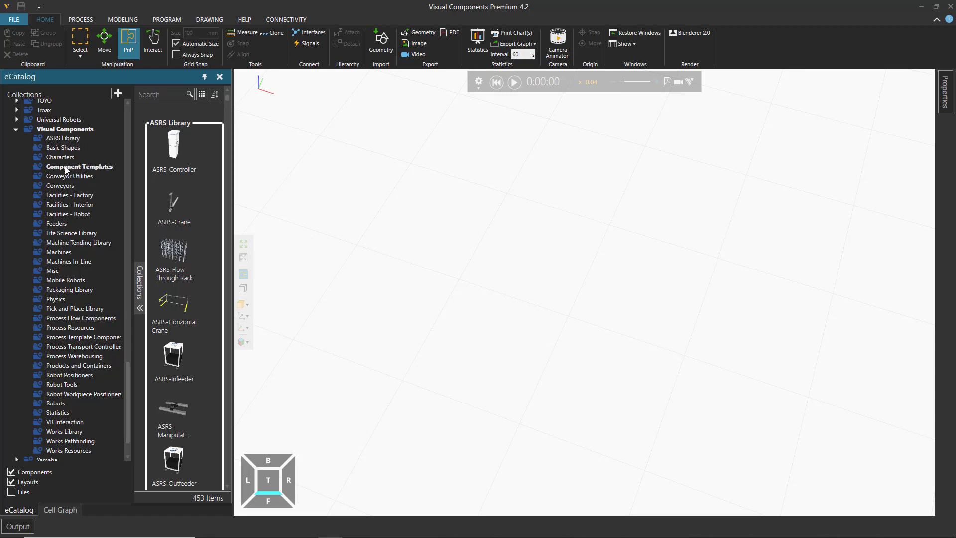
left_click(62, 223)
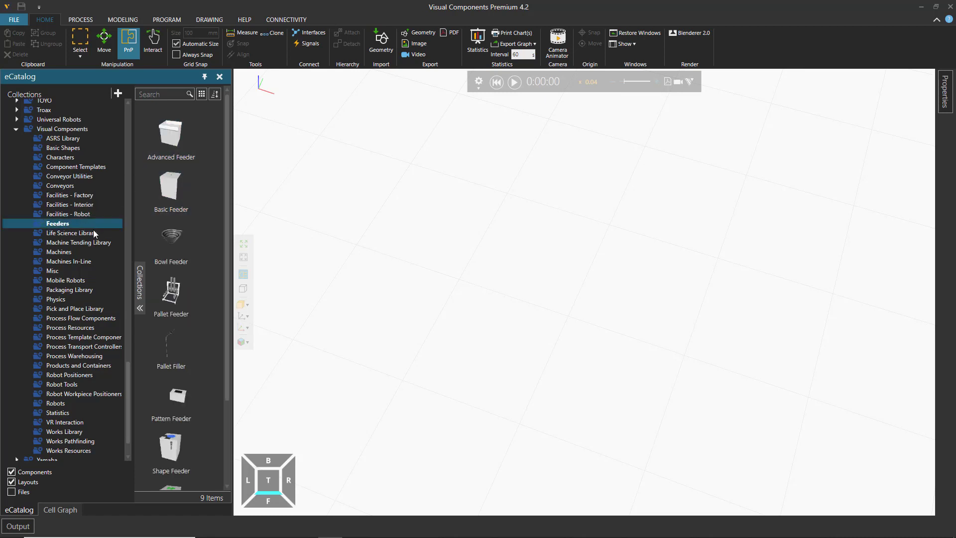
scroll(91, 228, "down", 2)
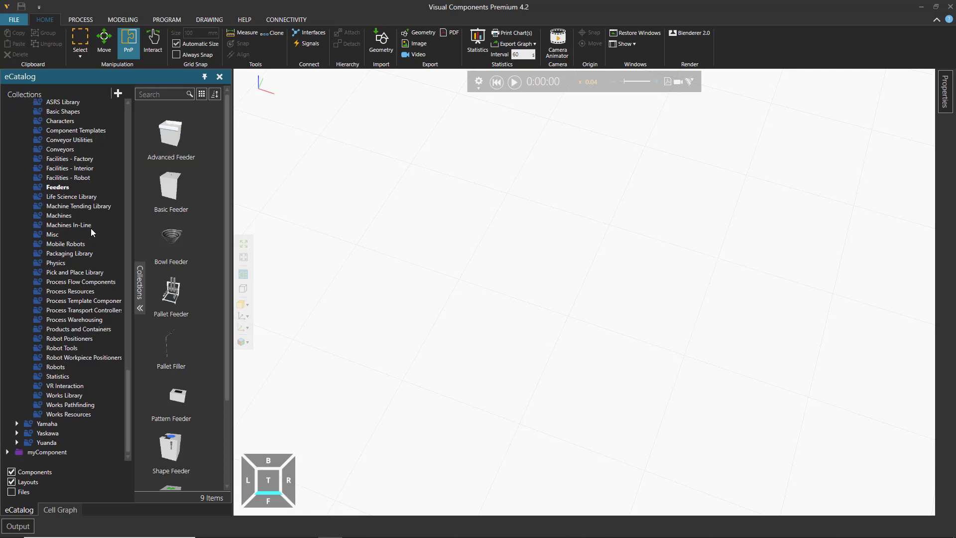
left_click(83, 282)
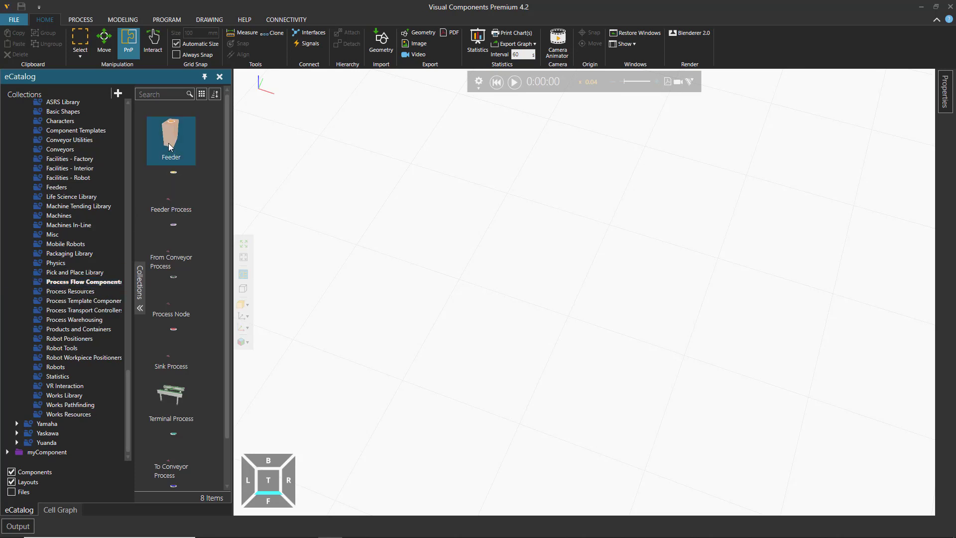
mouse_move(167, 142)
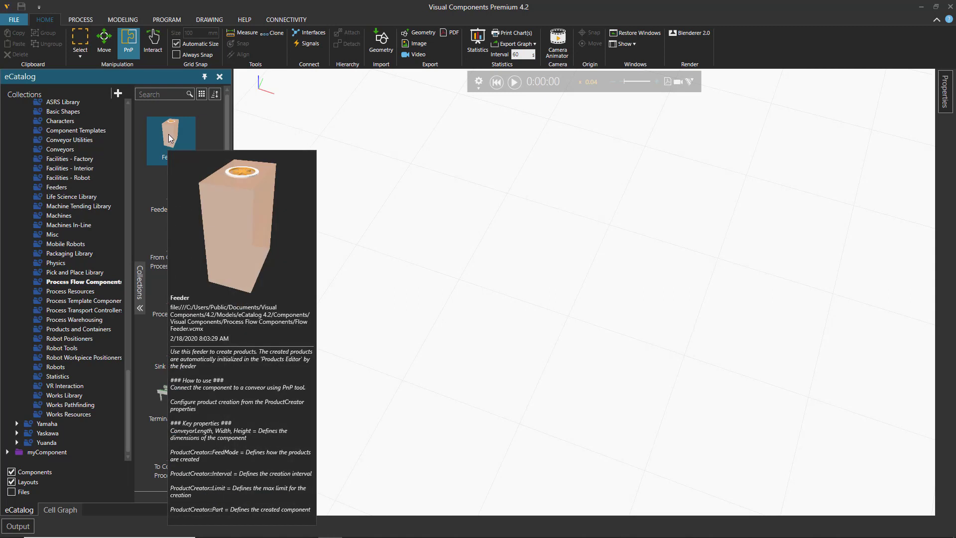
left_click_drag(167, 131, 409, 247)
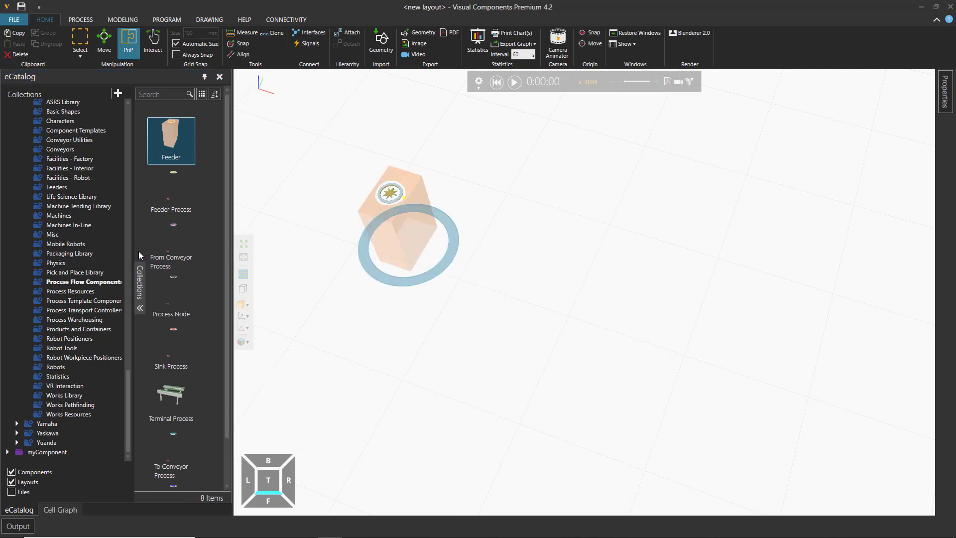
Add a straight Conveyor from the Conveyors collection to the layout, beside the feeder.
left_click(62, 150)
left_click(177, 130)
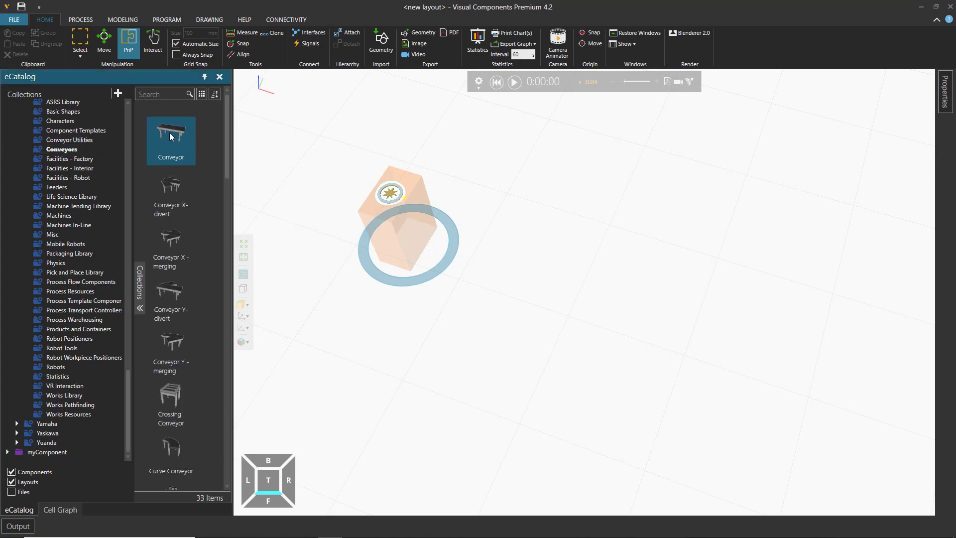
mouse_move(168, 131)
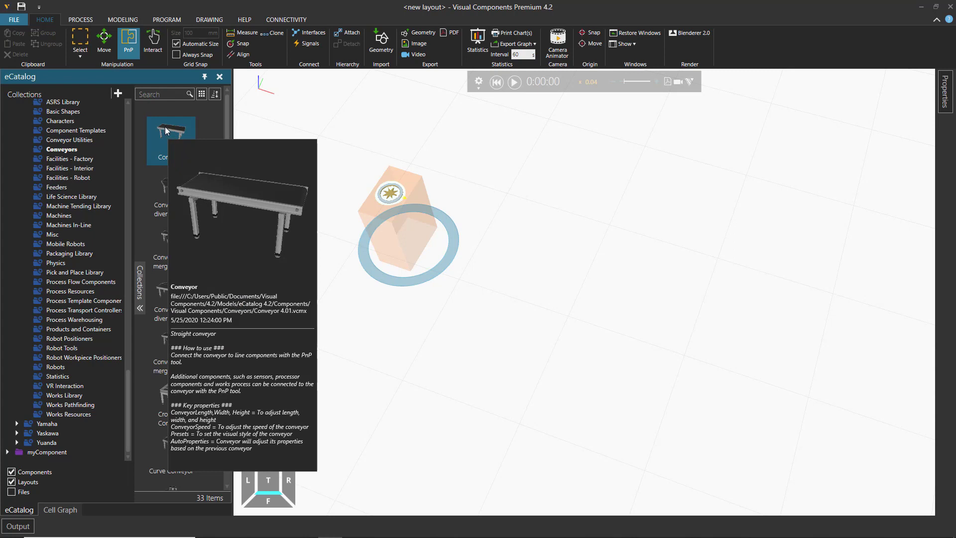
left_click_drag(166, 126, 532, 247)
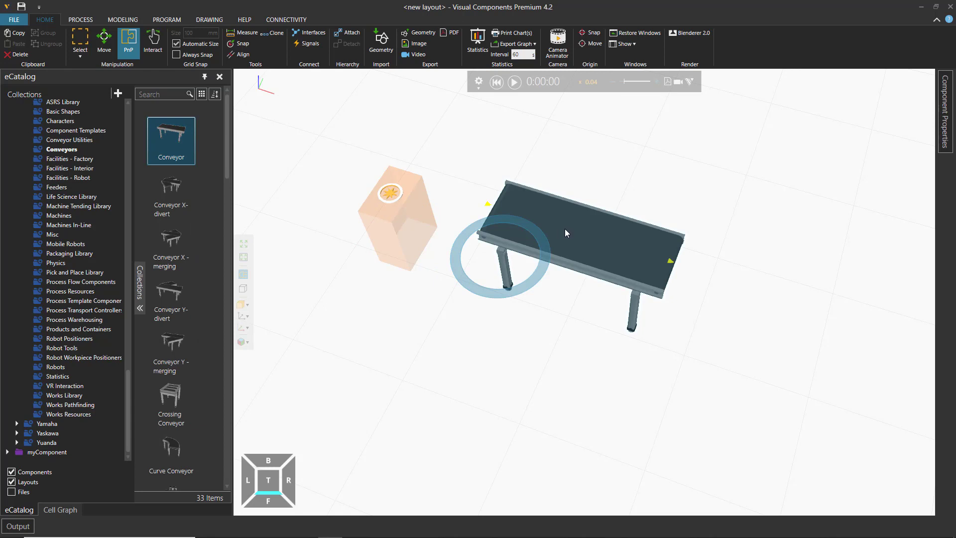
Reposition the conveyor freely on the floor near the feeder, leaving the two components unconnected.
left_click_drag(565, 229, 557, 244)
left_click(387, 243)
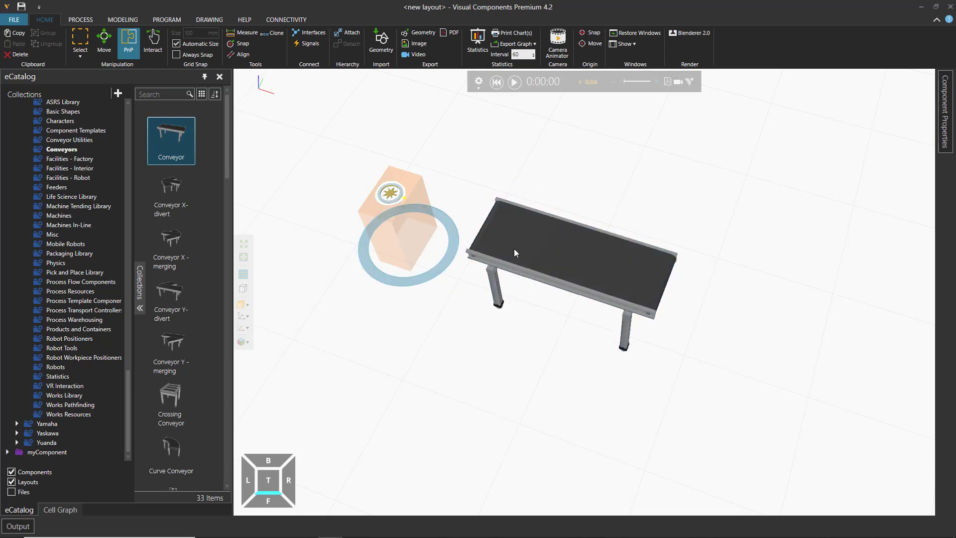
left_click(536, 256)
left_click_drag(568, 269, 558, 273)
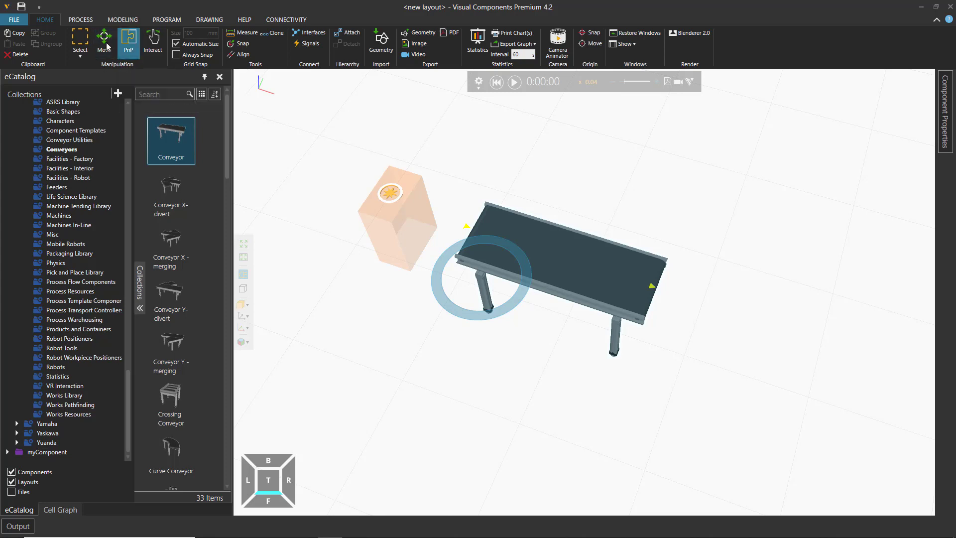
left_click(135, 41)
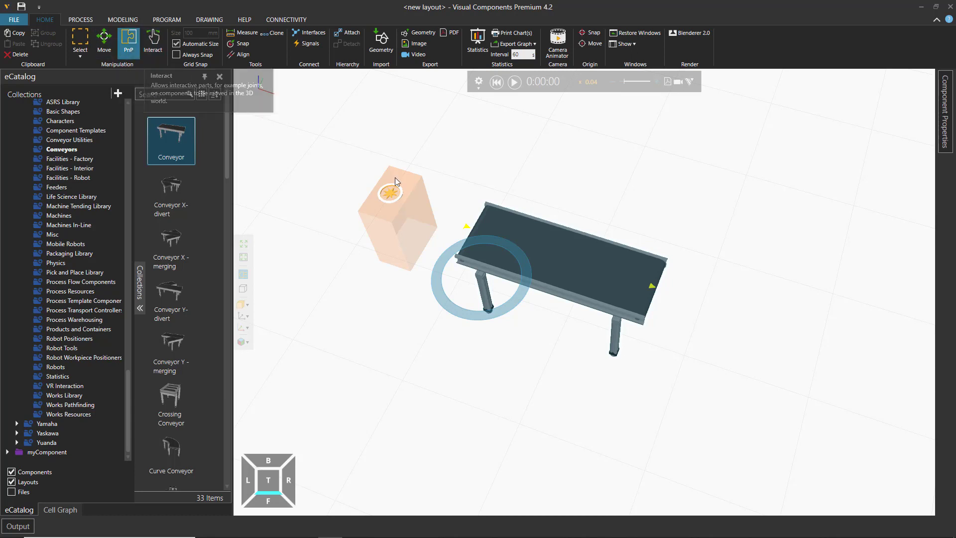
mouse_move(587, 260)
left_mouse_down()
mouse_move(588, 243)
mouse_move(596, 252)
mouse_move(581, 256)
left_mouse_up()
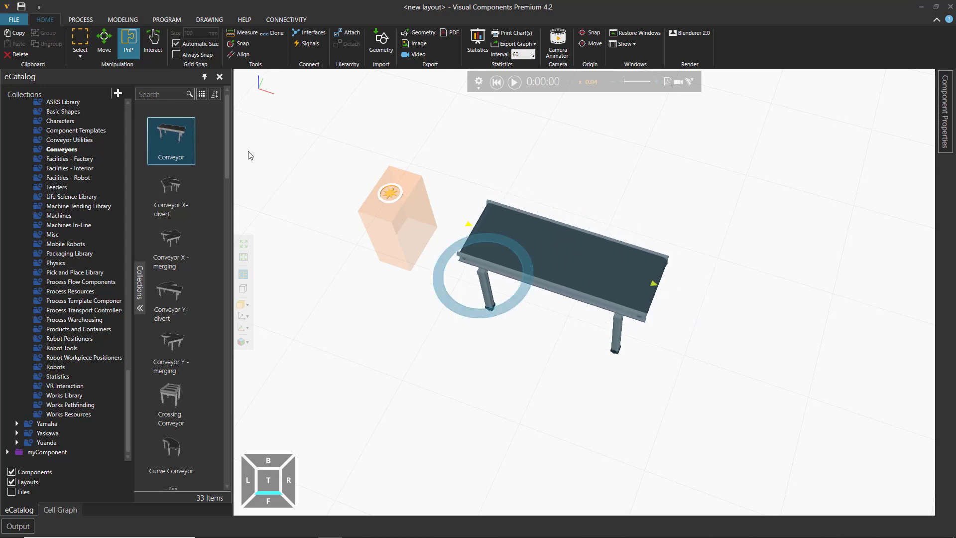
Shift the conveyor along its individual axes toward the feeder using the Move tool.
left_click(105, 44)
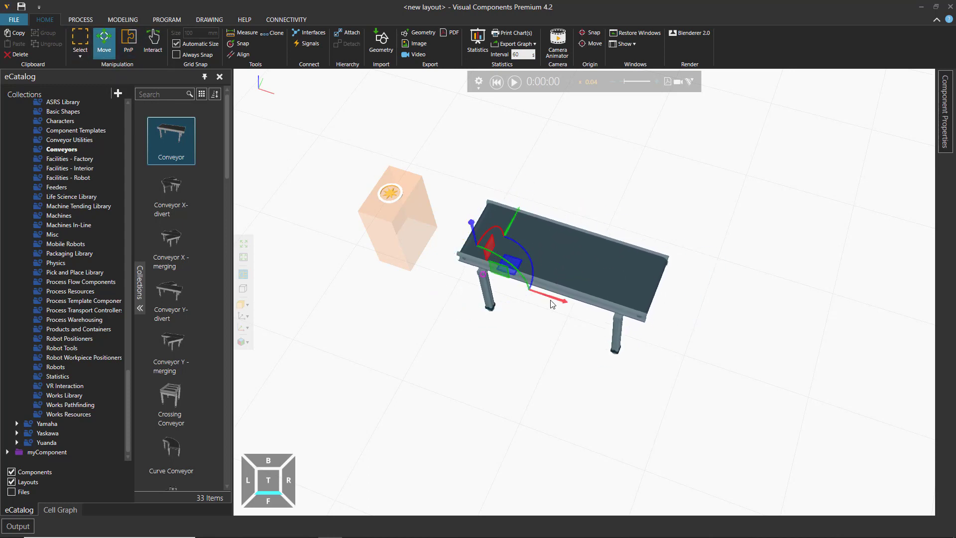
left_click_drag(551, 303, 516, 274)
left_click_drag(467, 225, 512, 200)
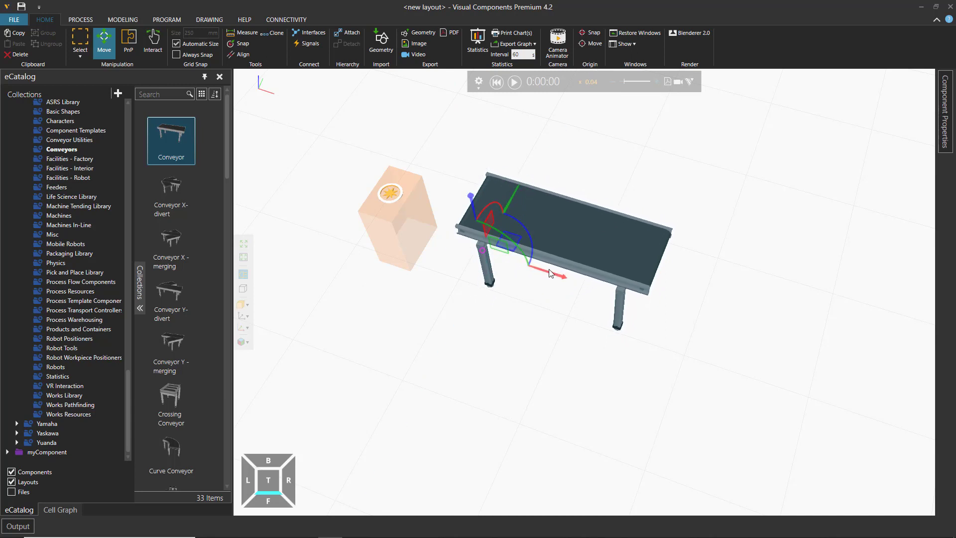
left_click_drag(549, 269, 527, 286)
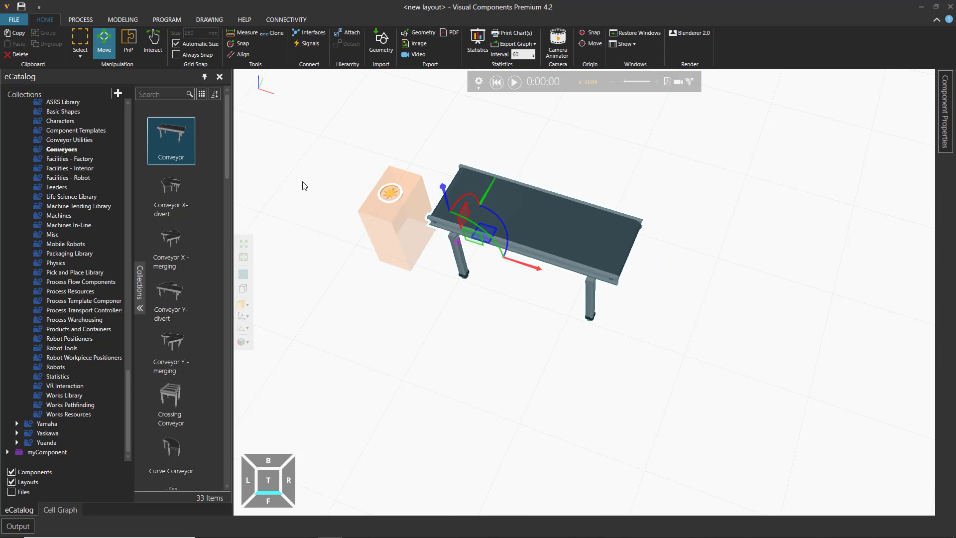
Connect the conveyor to the feeder's outlet with PnP, and run and reset the simulation to test the product flow.
left_click(129, 44)
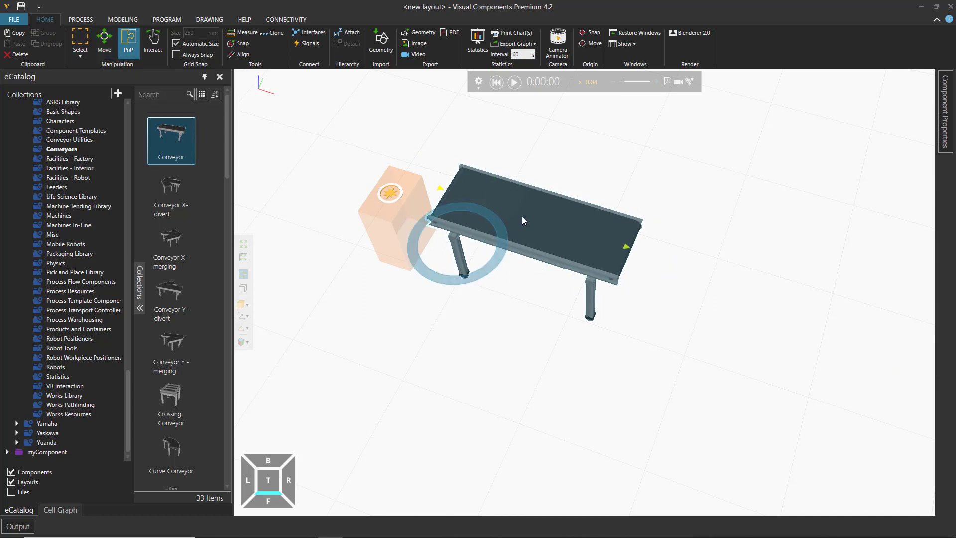
left_click_drag(521, 217, 389, 215)
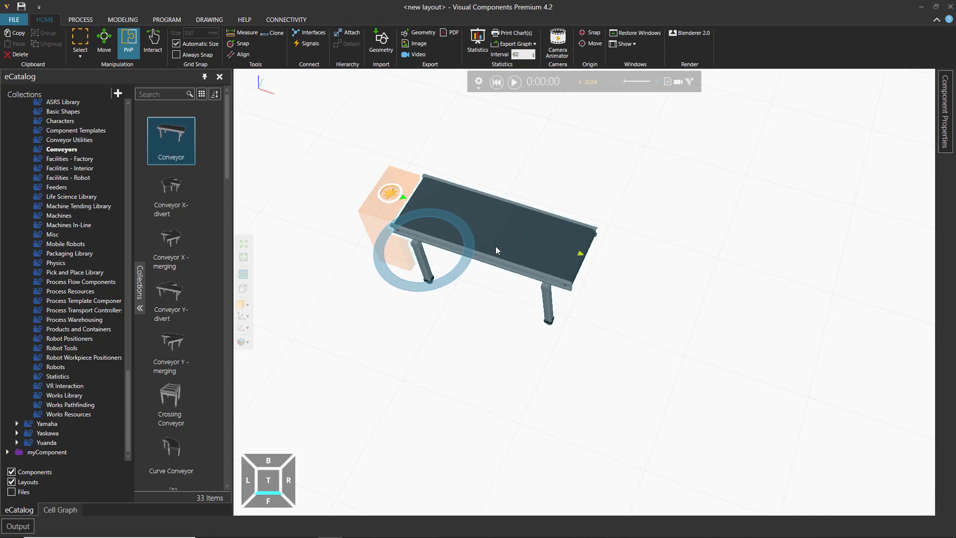
middle_click_drag(434, 343, 429, 391)
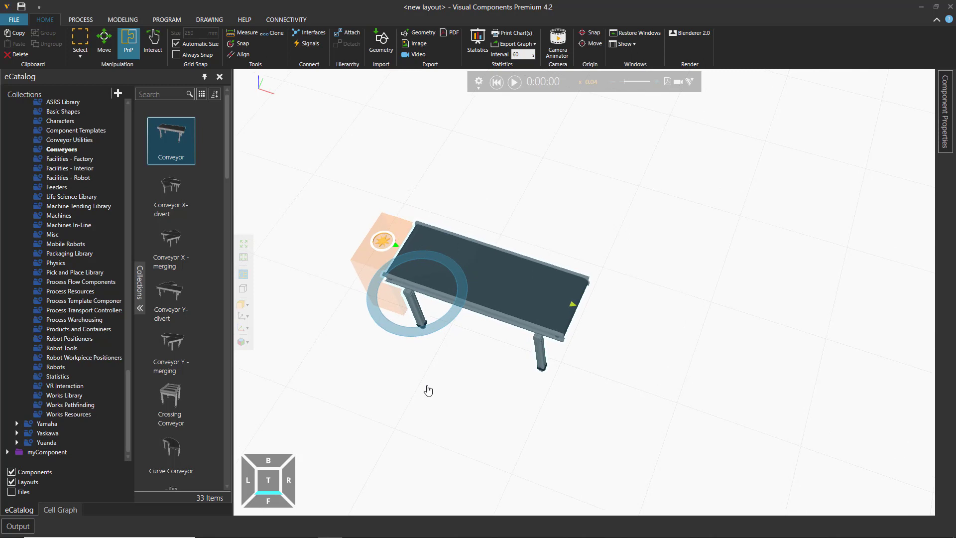
left_click(516, 83)
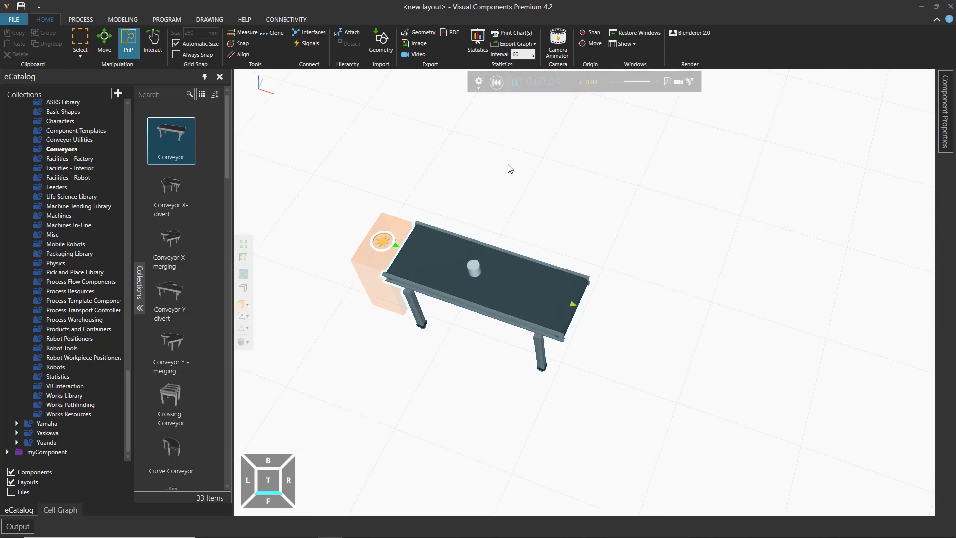
left_click(496, 83)
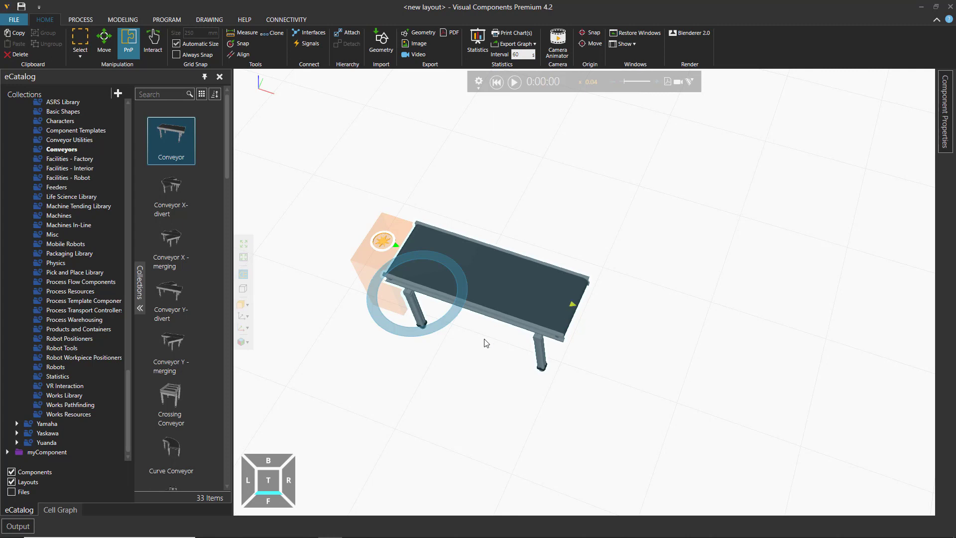
Add a Generic Articulated Robot from the Robots collection to the floor behind the conveyor.
right_click_drag(448, 386, 457, 450)
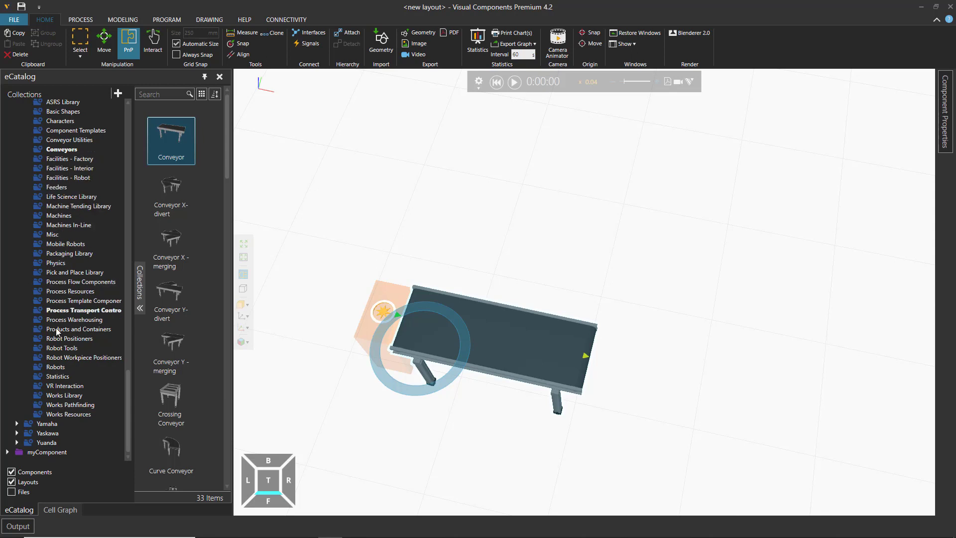
left_click(57, 367)
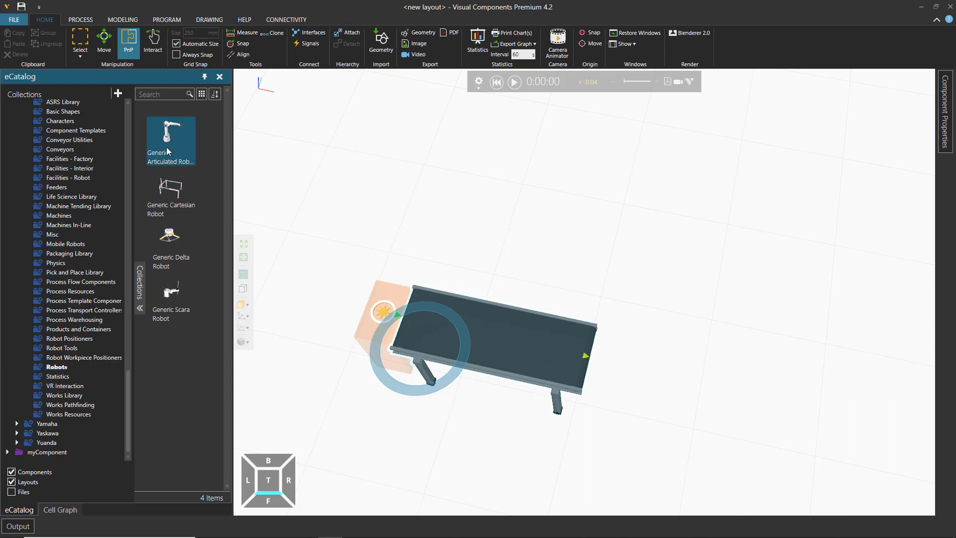
left_click_drag(167, 151, 563, 242)
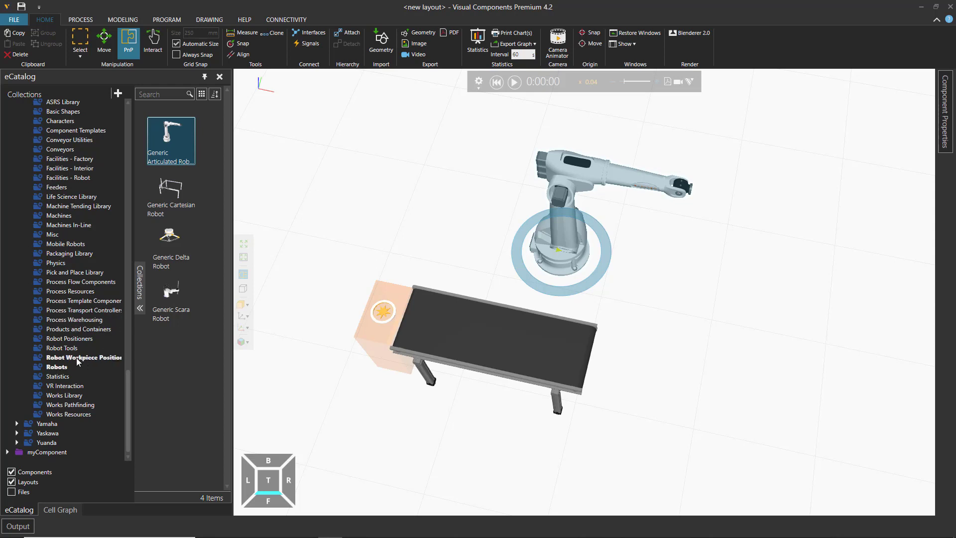
Add a Robot Transport Controller from the Process Transport Controllers collection beside the conveyor's free end.
left_click(82, 310)
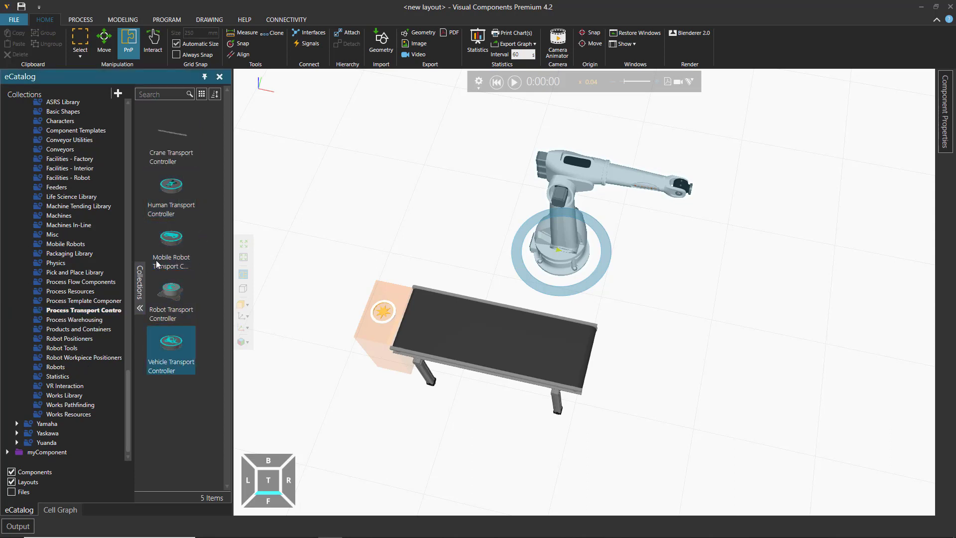
left_click(172, 295)
mouse_move(192, 307)
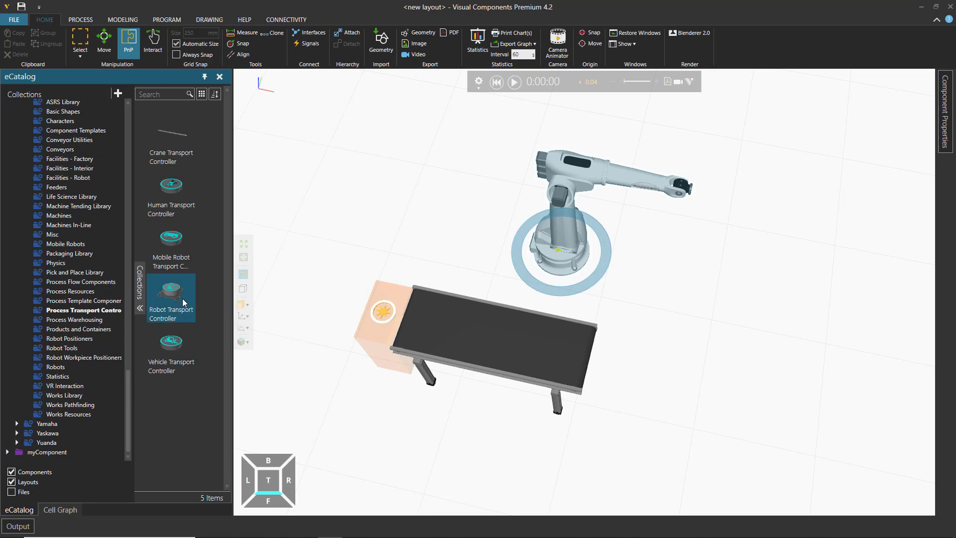
left_click_drag(174, 299, 667, 309)
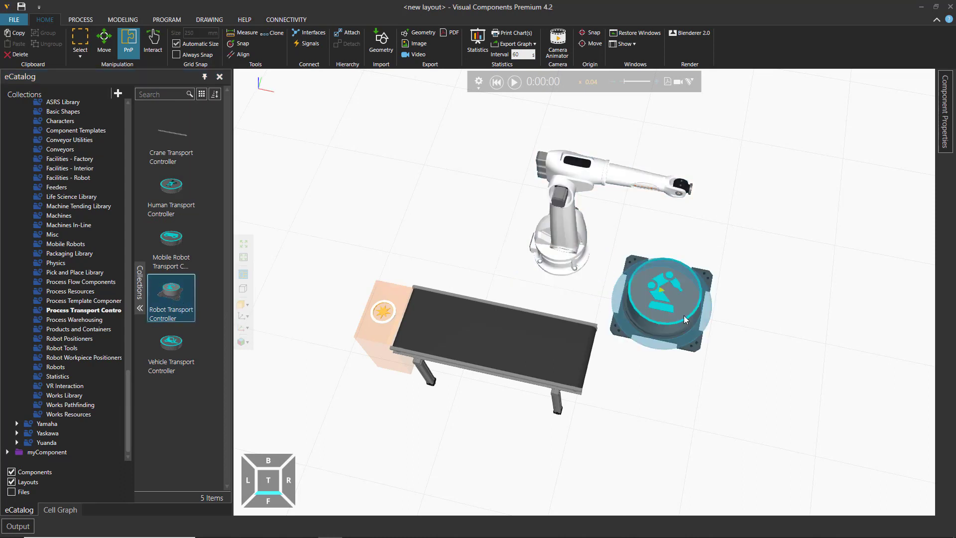
Mount the articulated robot on the Robot Transport Controller with PnP and move the assembly close to the conveyor's free end.
left_click(557, 254)
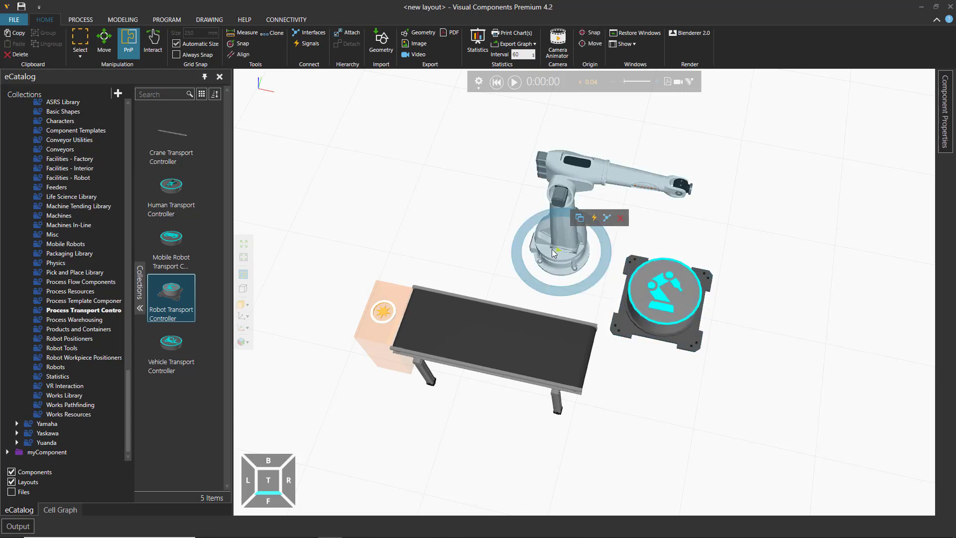
left_click_drag(554, 252, 661, 293)
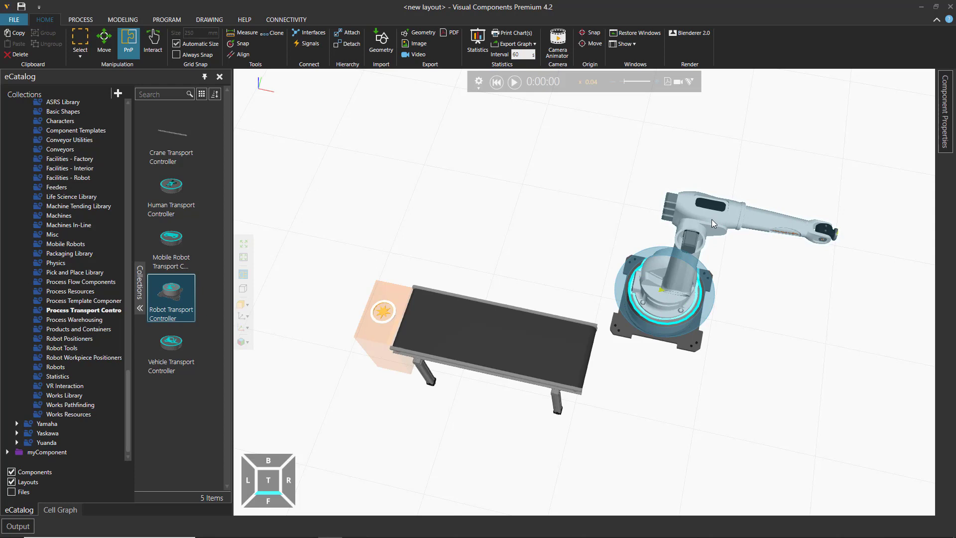
left_click_drag(712, 219, 667, 348)
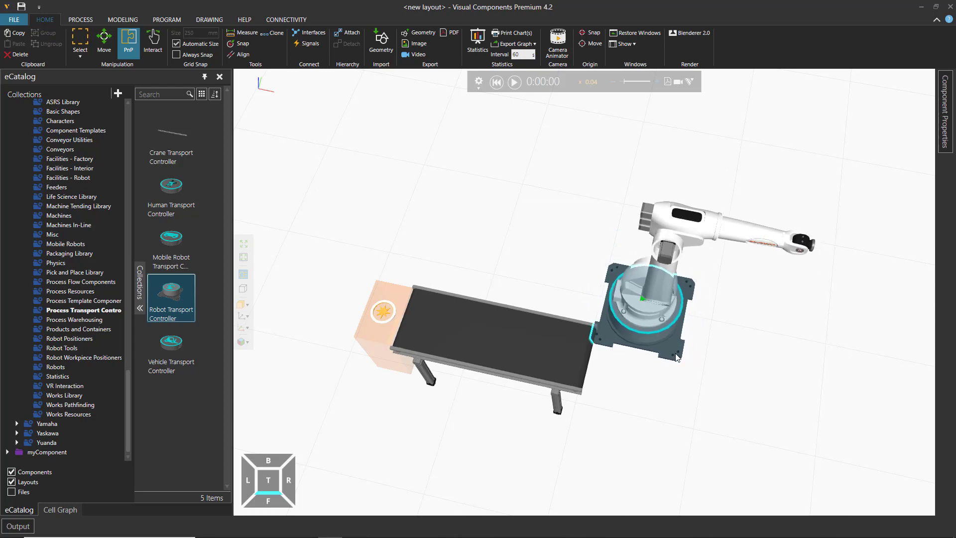
right_click_drag(630, 409, 590, 410)
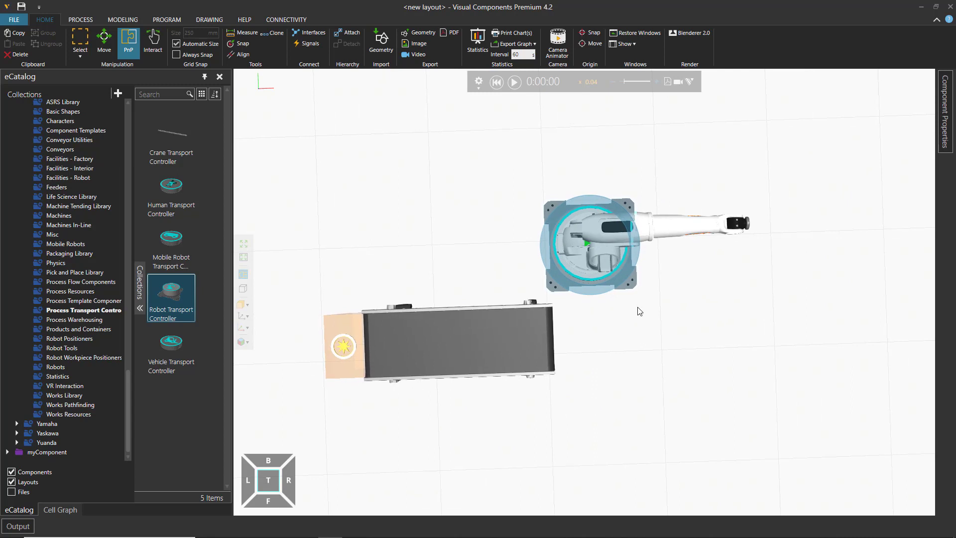
left_click_drag(632, 288, 608, 277)
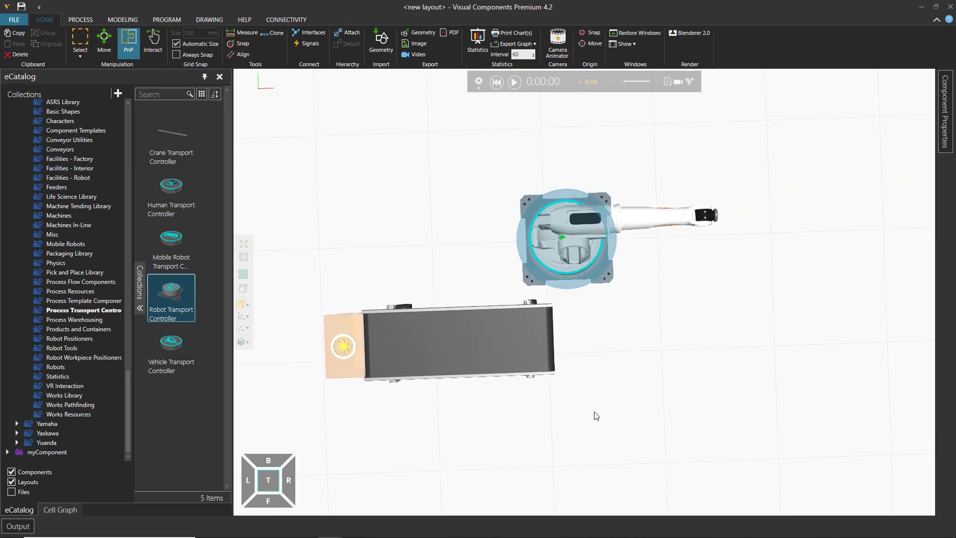
Keep the component properties docked and replace the existing conveyor with a new Conveyor from the Conveyors collection in front of the robot.
right_click_drag(578, 423, 573, 412)
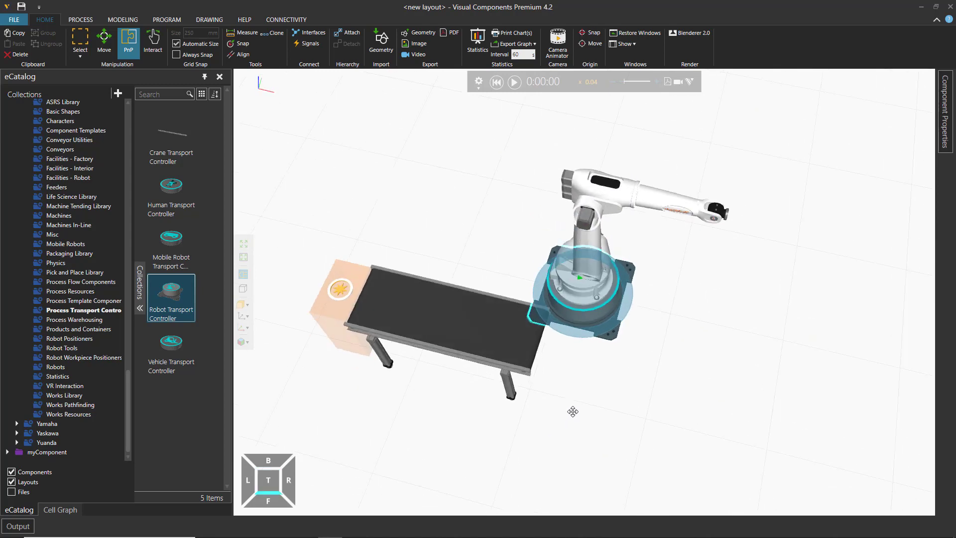
left_click(516, 356)
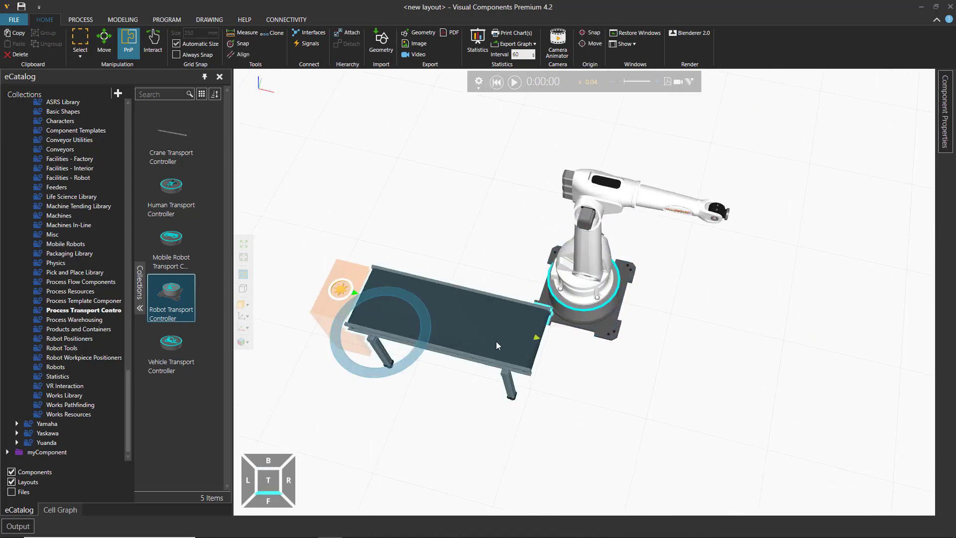
left_click(944, 134)
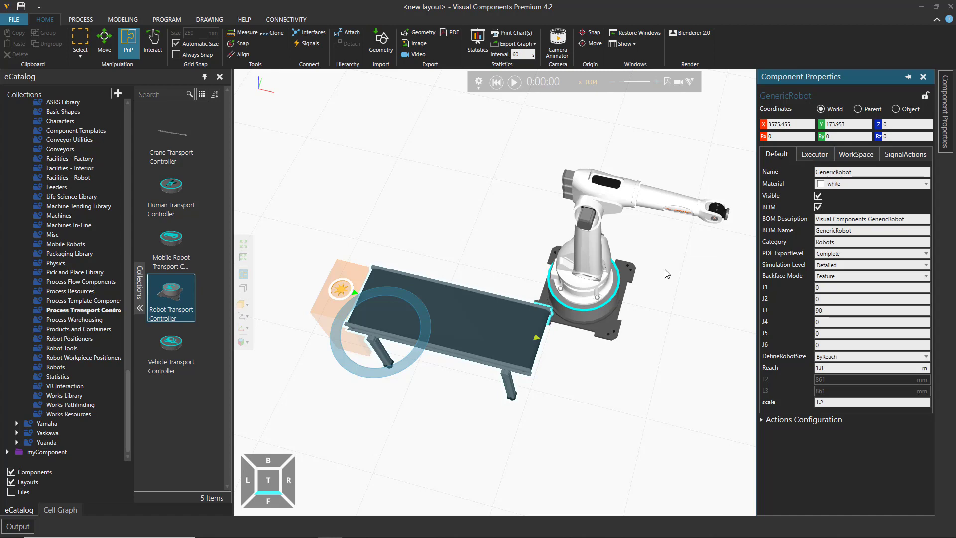
left_click(557, 405)
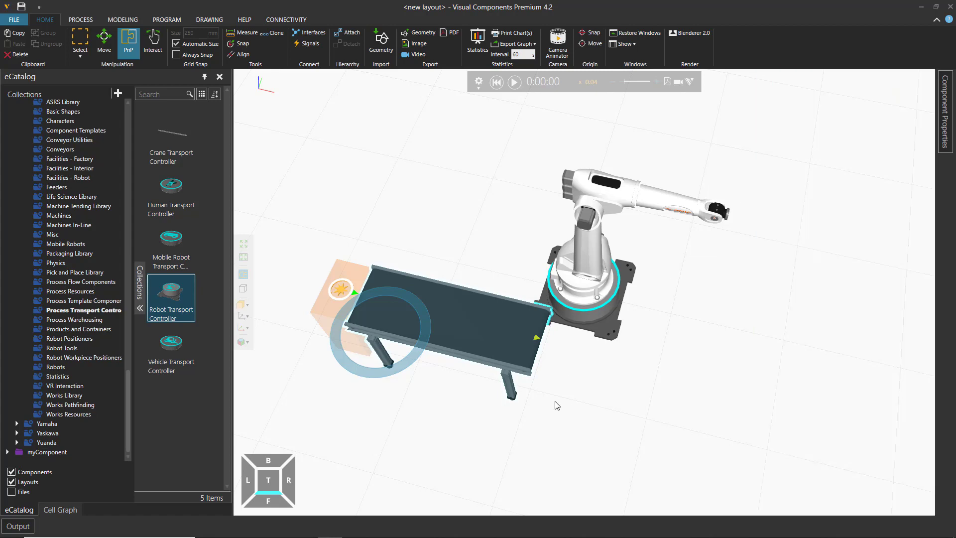
left_click(948, 121)
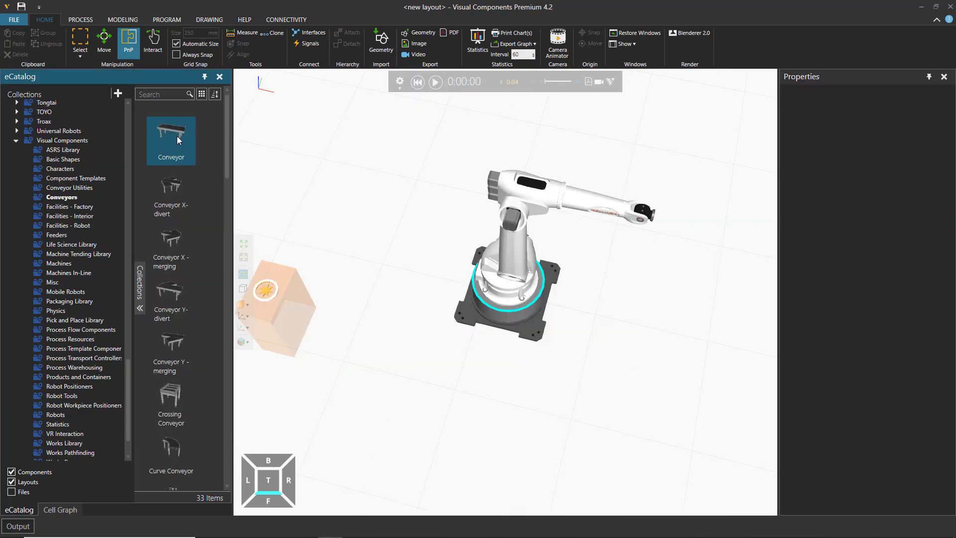
left_click_drag(177, 135, 426, 386)
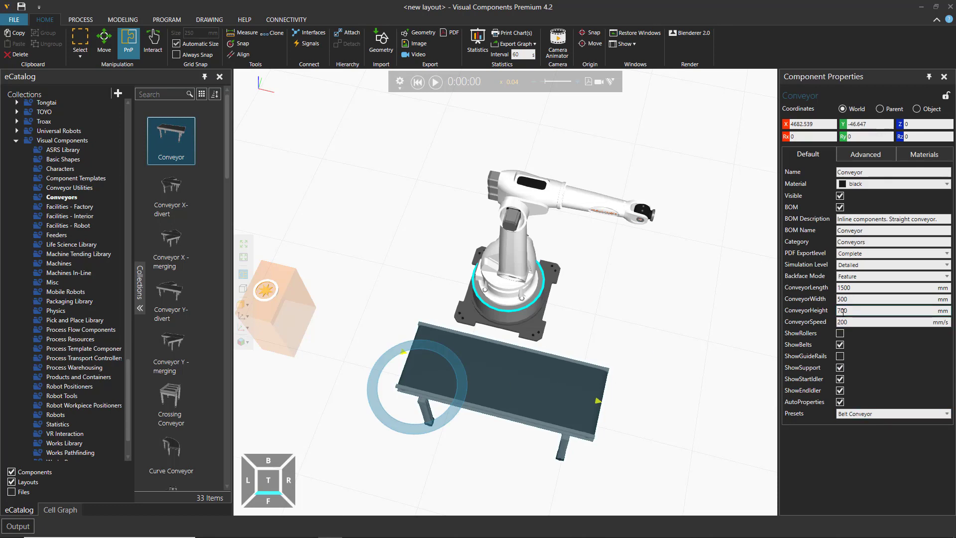
Set the new conveyor's ConveyorLength to 2000 mm and connect the conveyor to the feeder's outlet with PnP.
left_click_drag(853, 288, 834, 292)
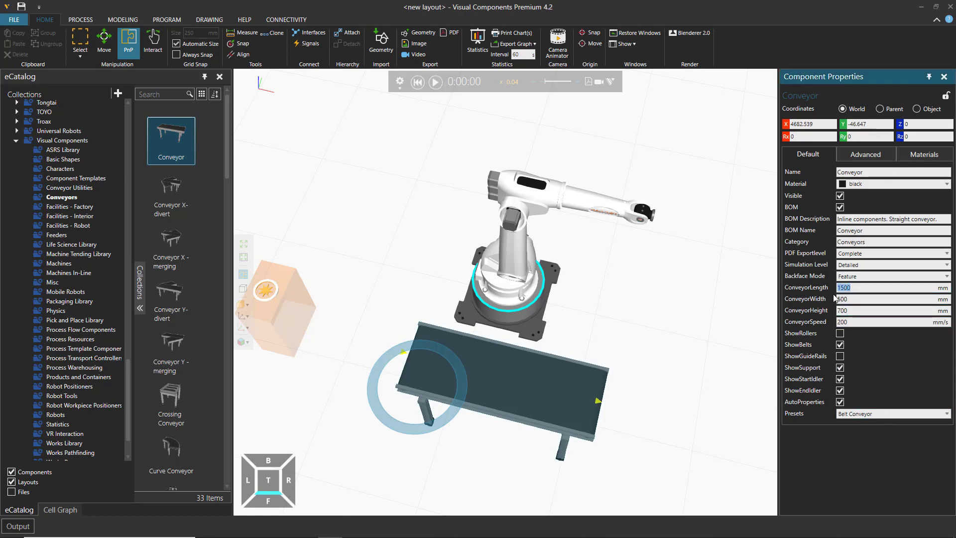
type("2000")
key("Return")
left_click_drag(542, 404, 425, 359)
left_click(463, 424)
right_click_drag(566, 390, 582, 439)
scroll(564, 406, "down", 3)
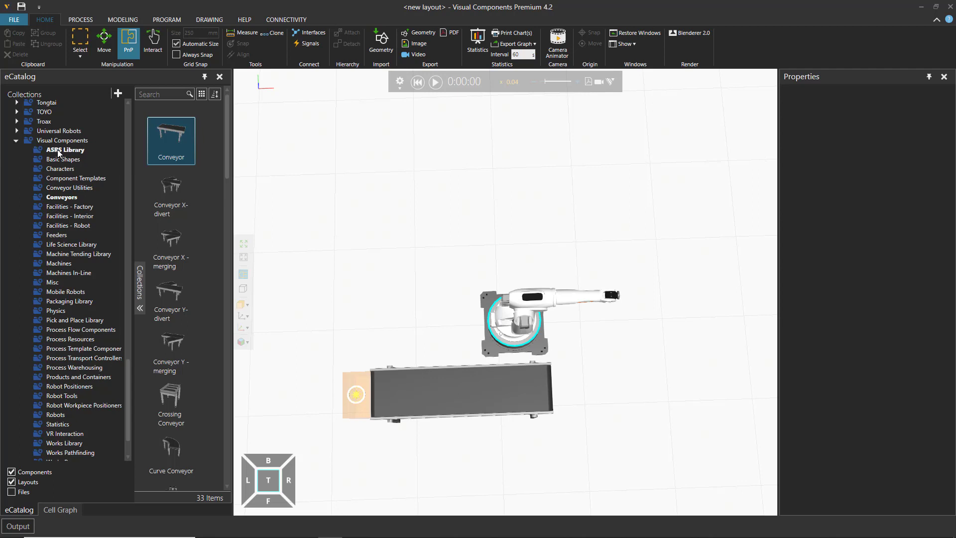
Add a Parametric Vertical Mill from the Machines collection to the floor behind the robot.
left_click(61, 264)
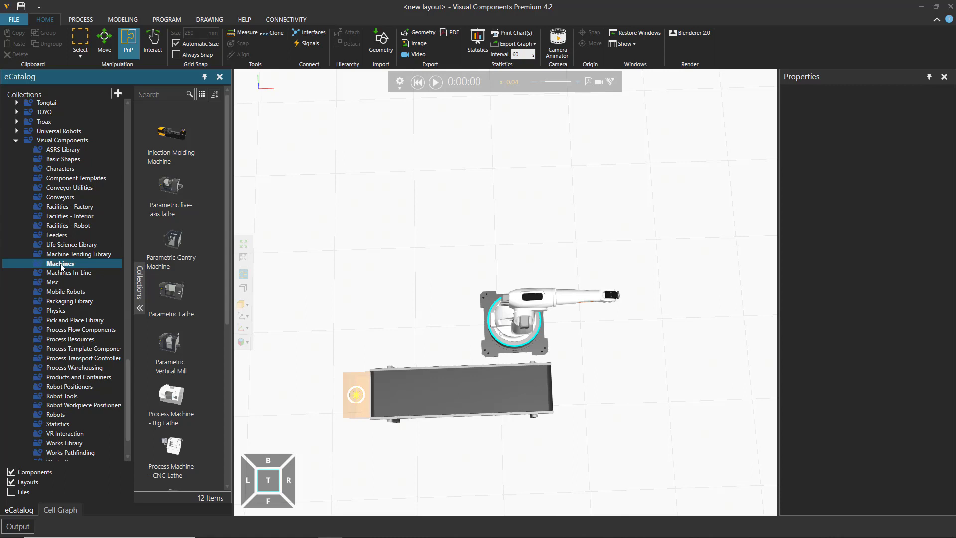
scroll(182, 198, "down", 2)
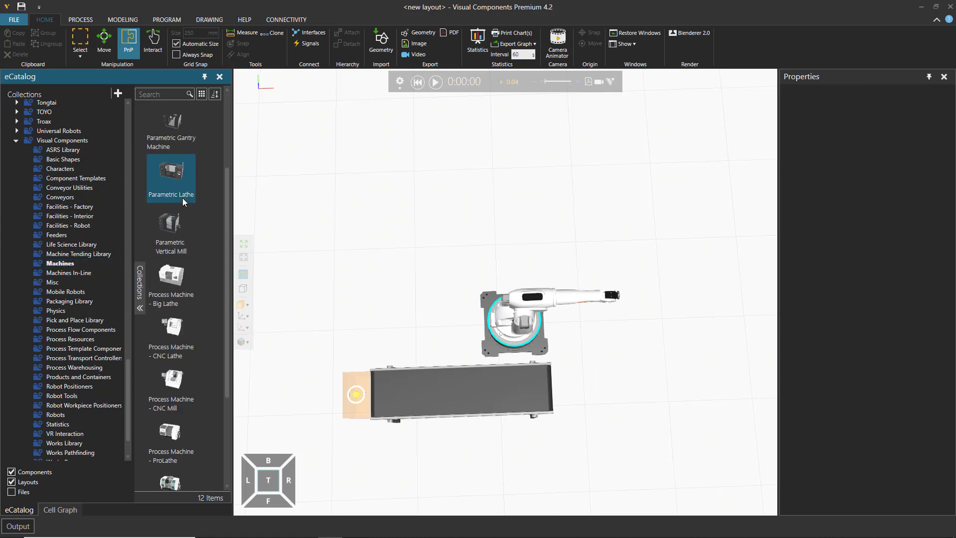
scroll(182, 198, "down", 3)
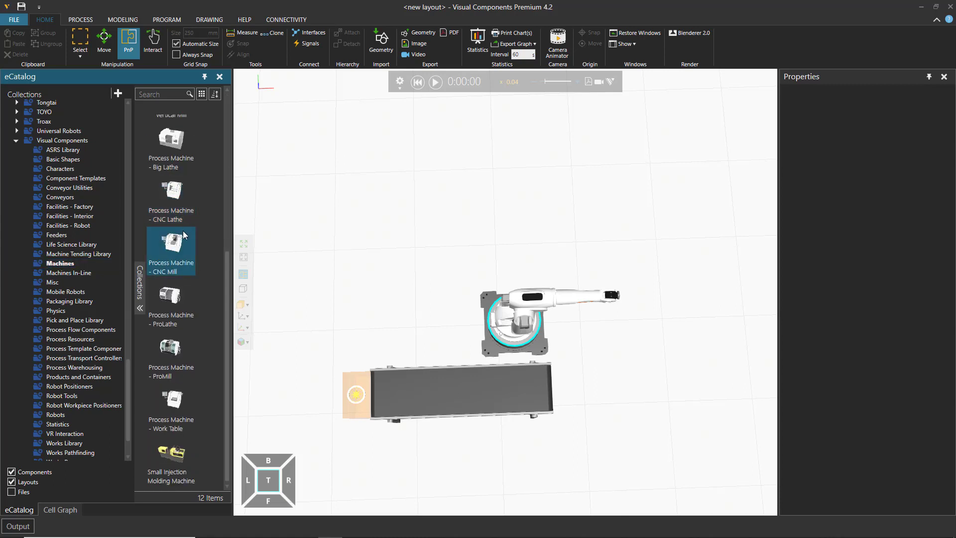
scroll(181, 311, "up", 2)
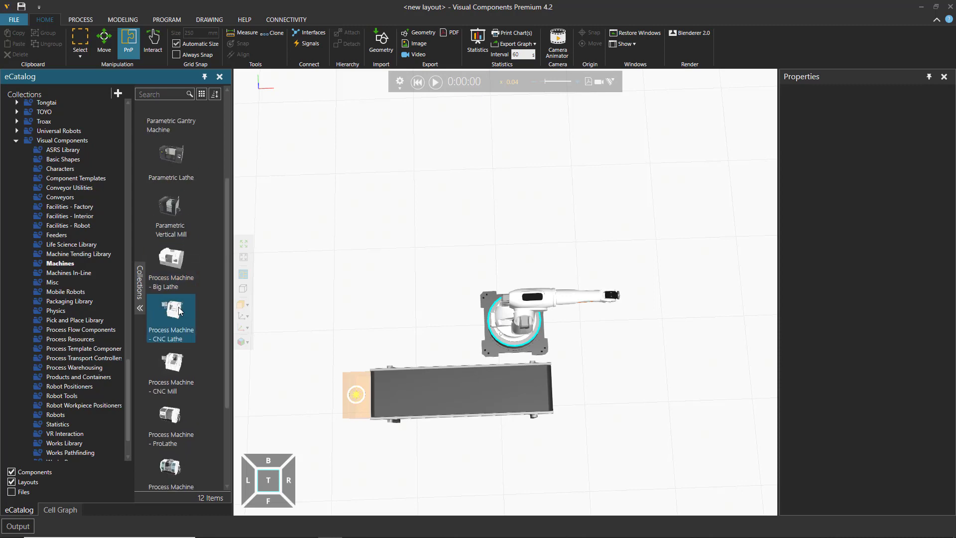
mouse_move(180, 311)
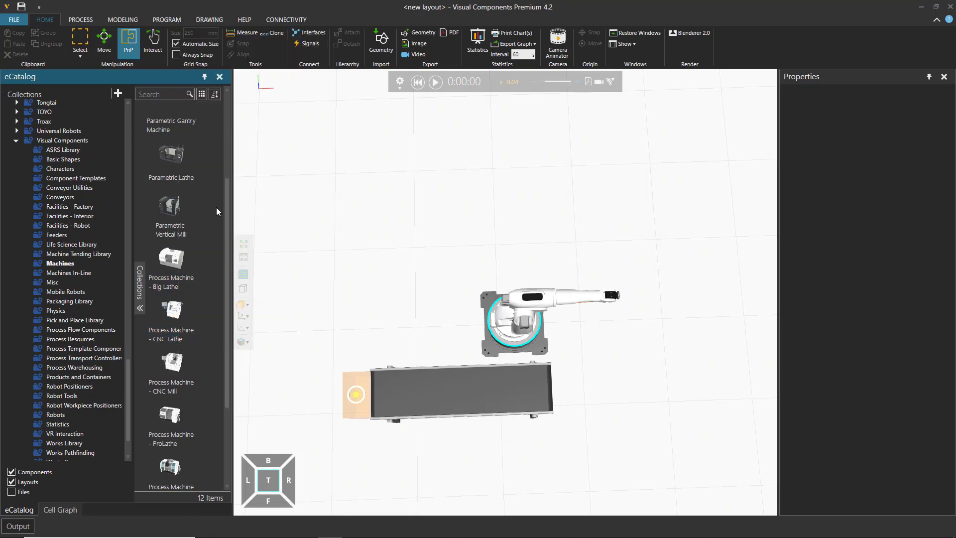
mouse_move(162, 204)
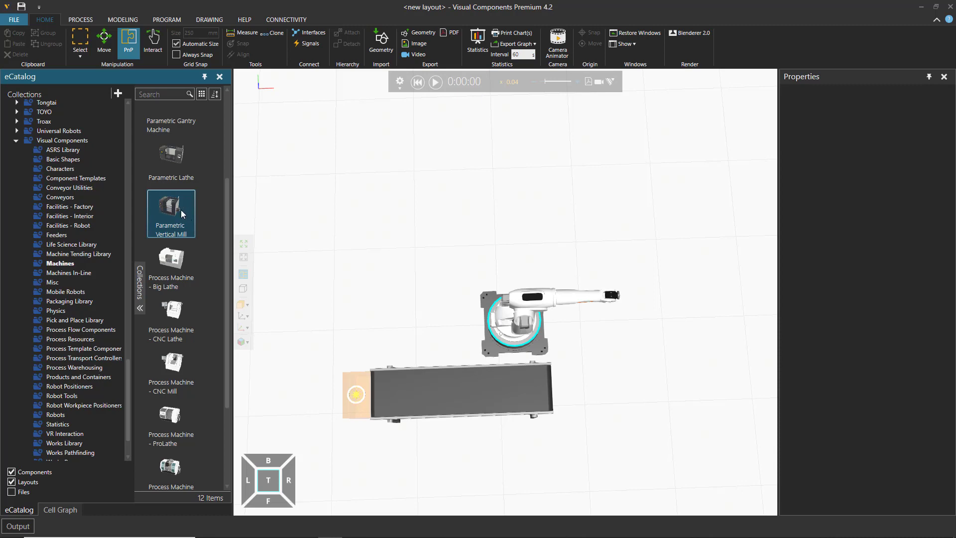
scroll(193, 208, "up", 1)
scroll(193, 208, "down", 1)
left_click_drag(160, 208, 495, 214)
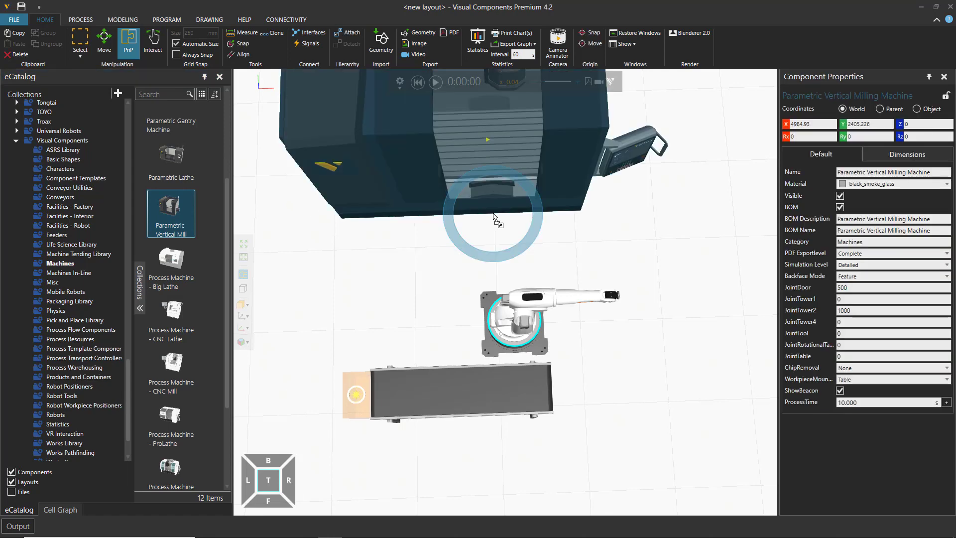
Move the milling machine close behind the robot, to about X 5226 and Y 1826, with its door facing the robot.
left_click_drag(599, 198, 574, 207)
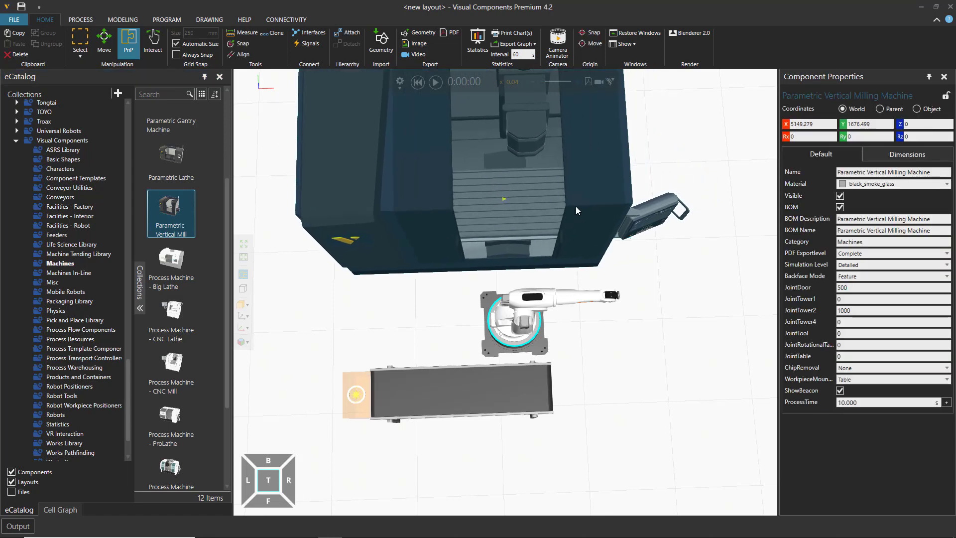
right_click_drag(642, 393, 582, 238)
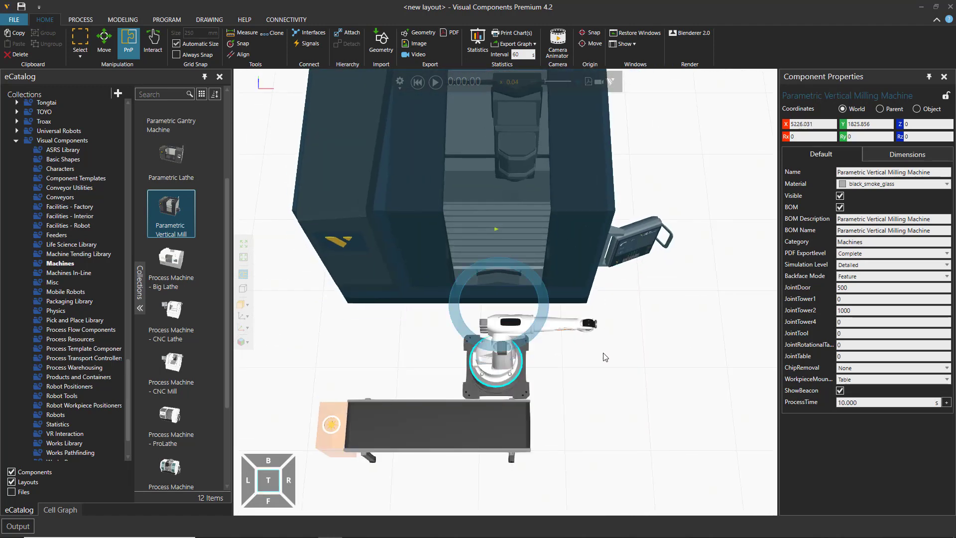
right_click_drag(603, 368, 580, 366)
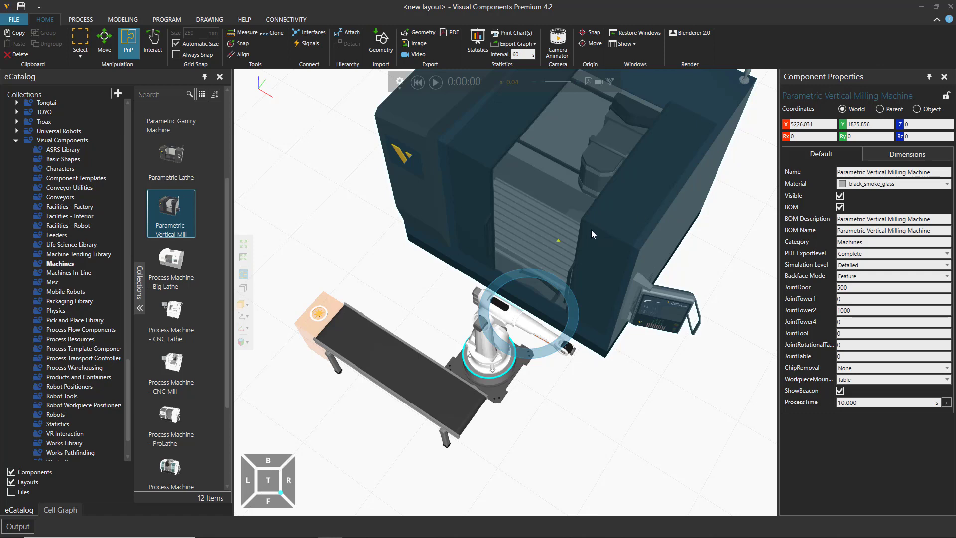
right_click_drag(557, 391, 568, 422)
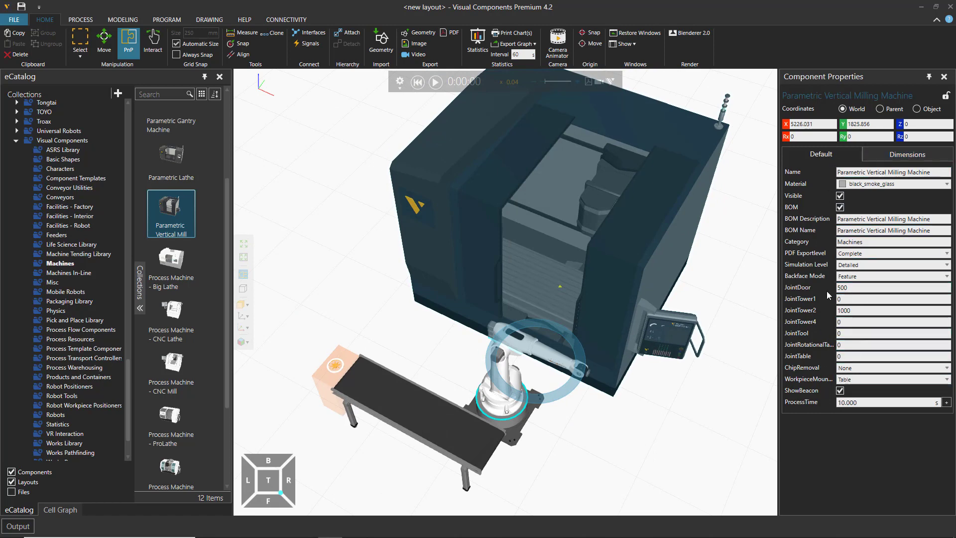
Try the Large, Small and Custom options for the milling machine's Machine Size, and set it back to Medium.
left_click(908, 155)
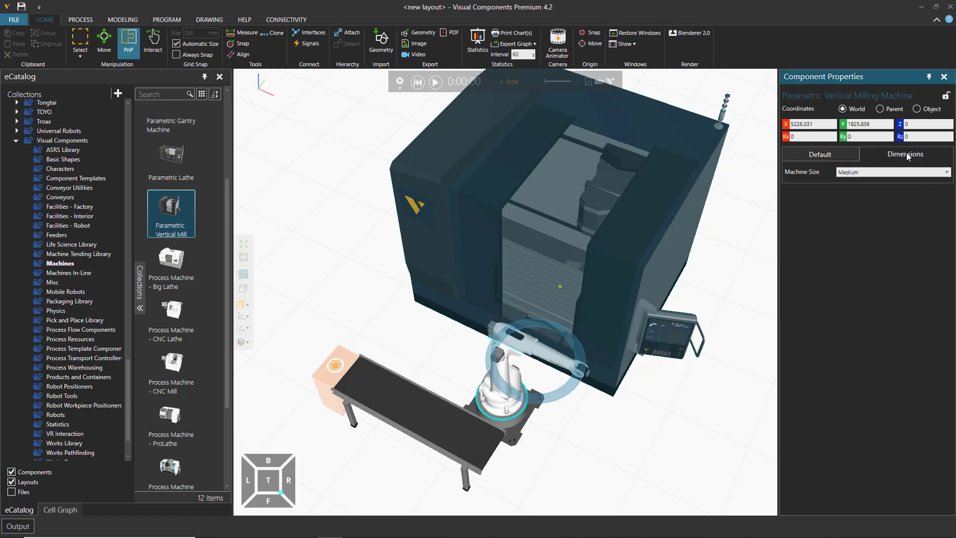
left_click(872, 174)
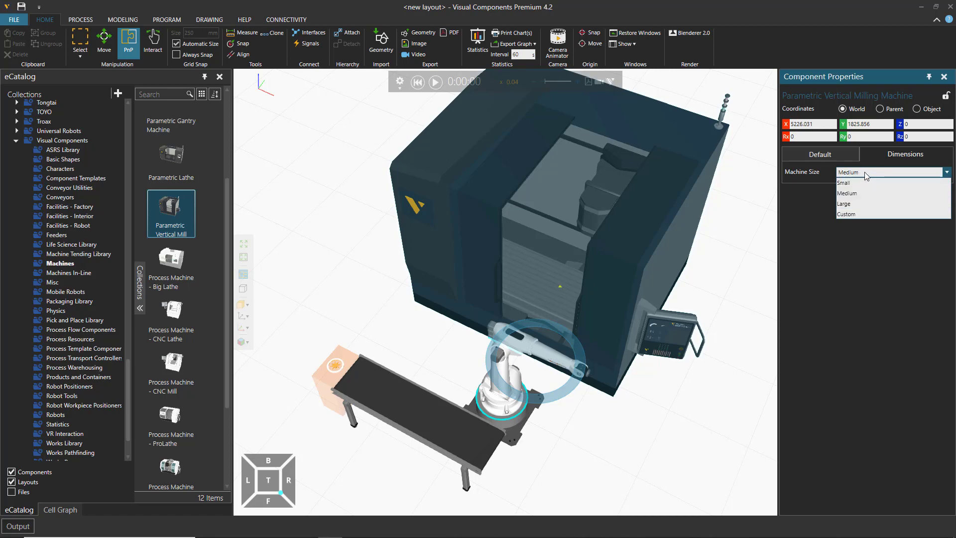
left_click(870, 204)
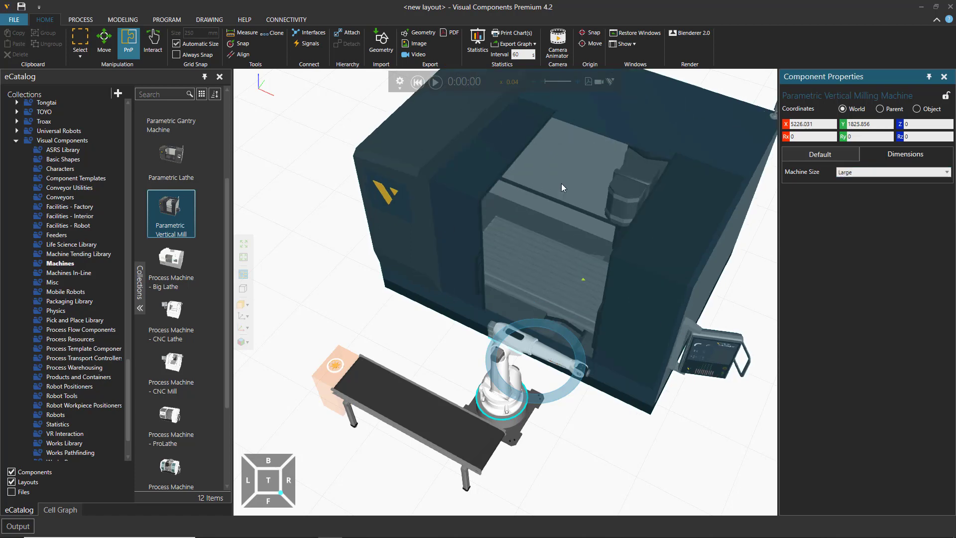
left_click(864, 171)
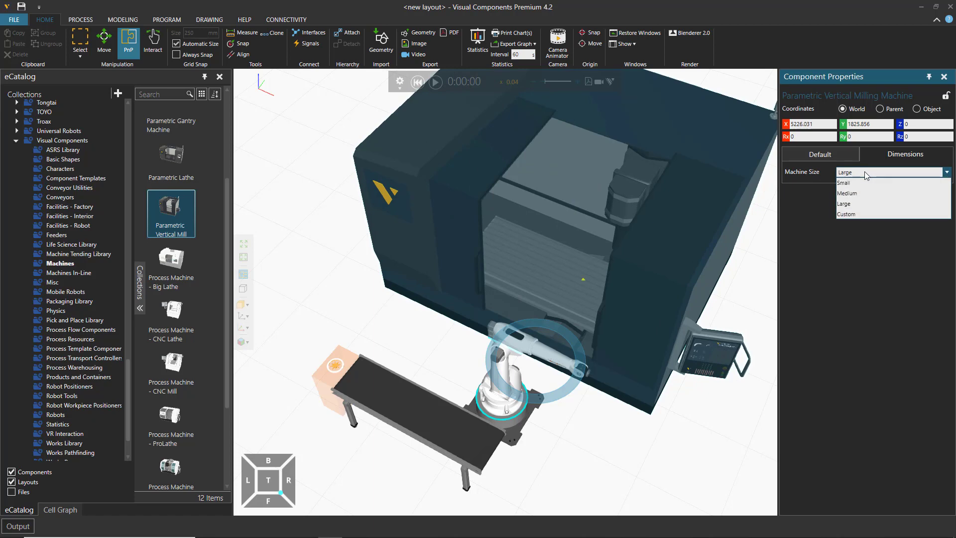
left_click(861, 184)
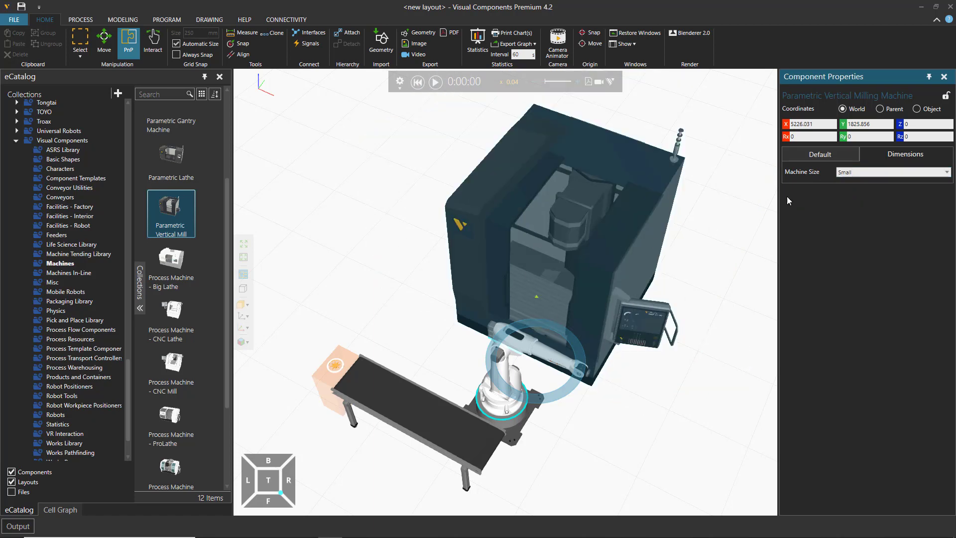
left_click(859, 172)
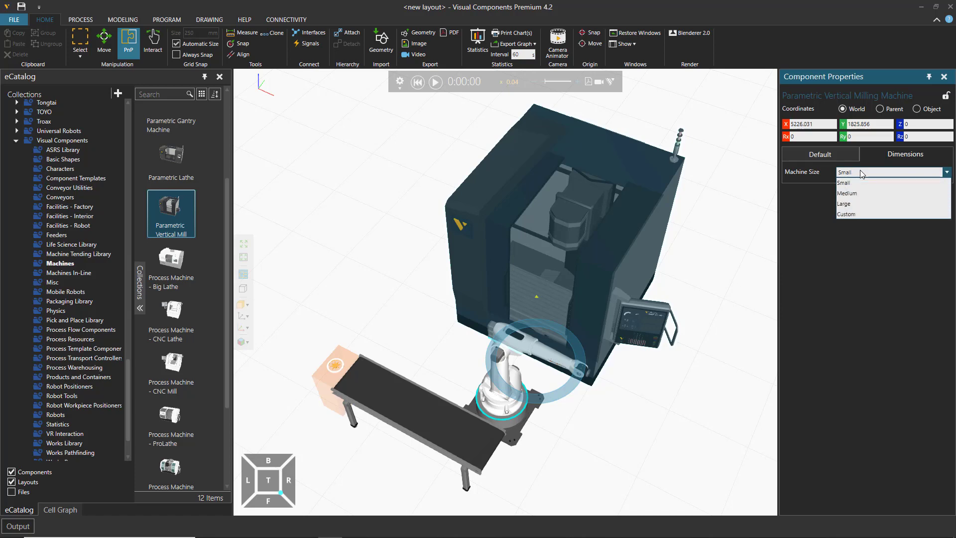
left_click(861, 214)
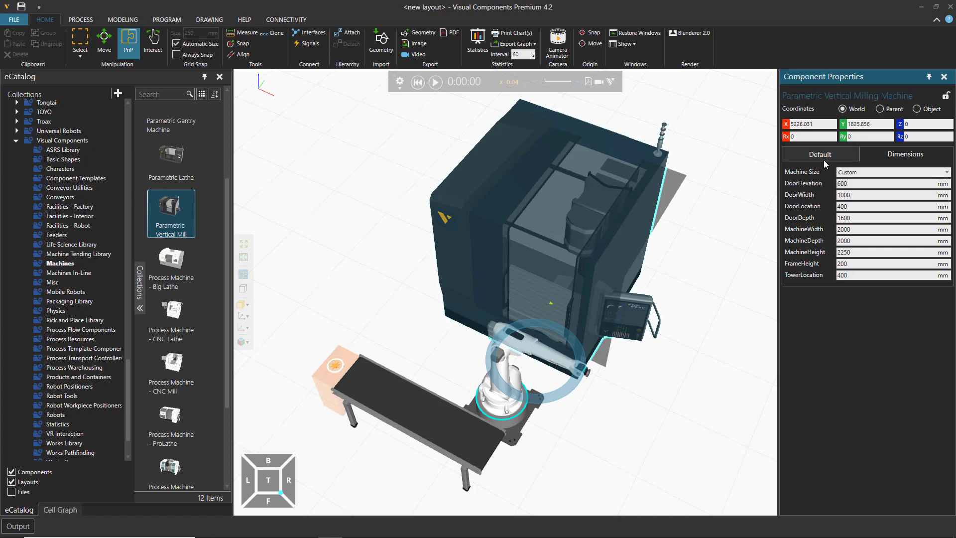
left_click(865, 172)
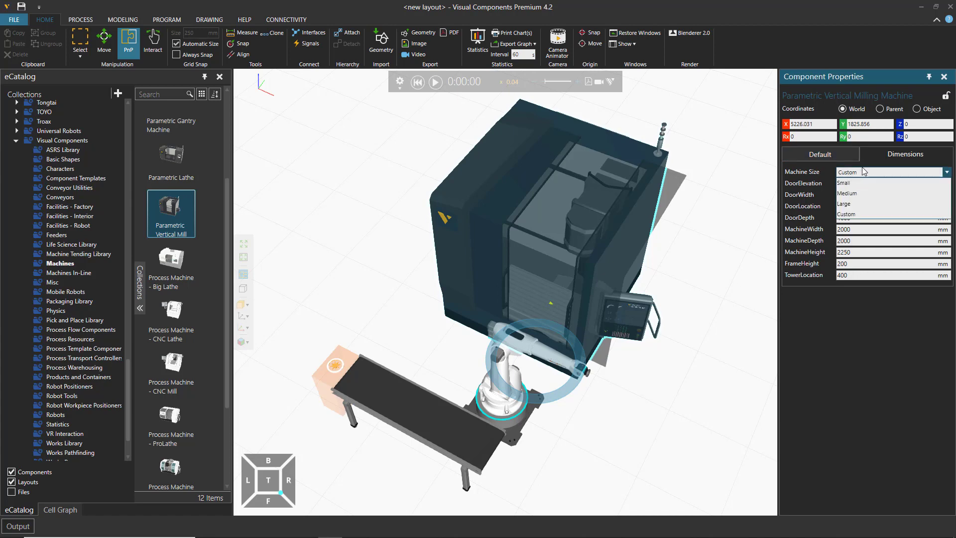
left_click(863, 194)
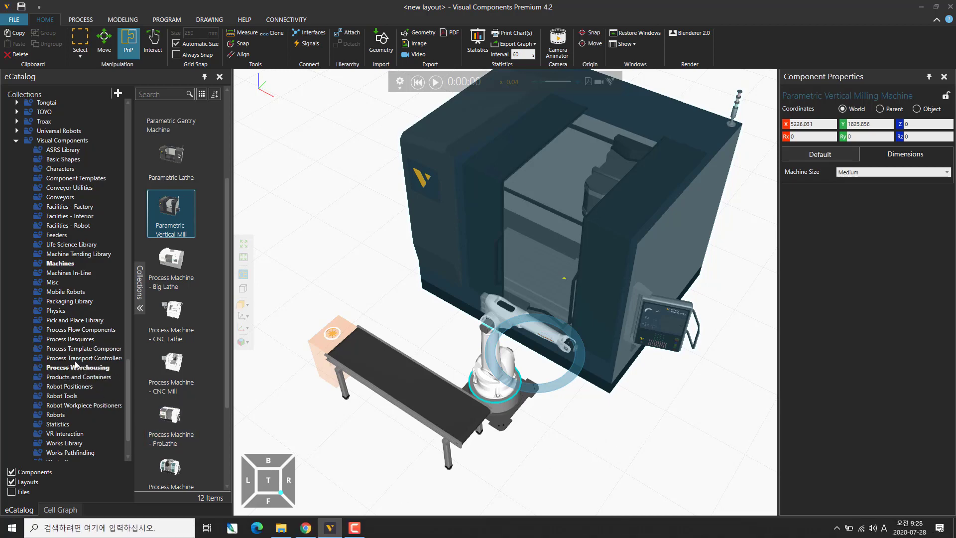
Add a From Conveyor Process from the Process Flow Components collection near the conveyor's free end.
left_click(95, 330)
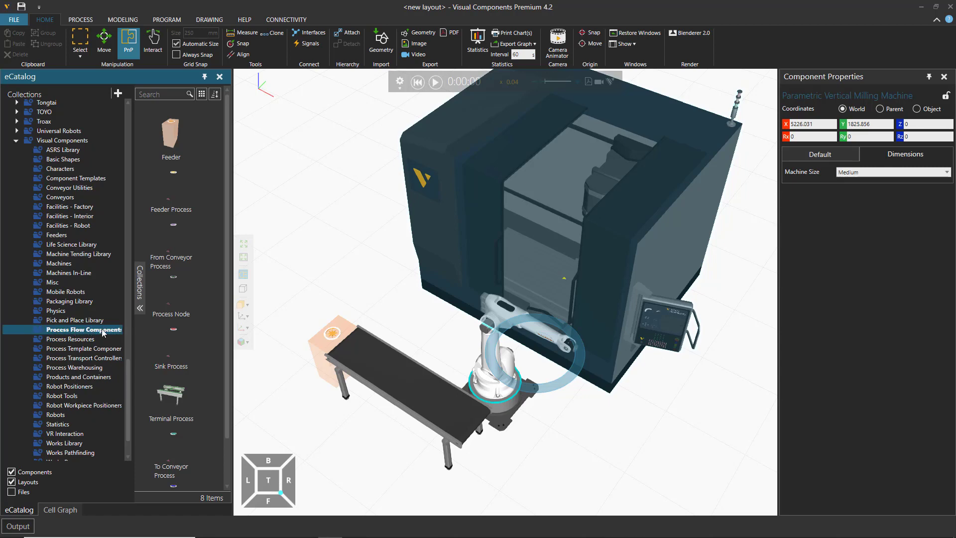
left_click(173, 312)
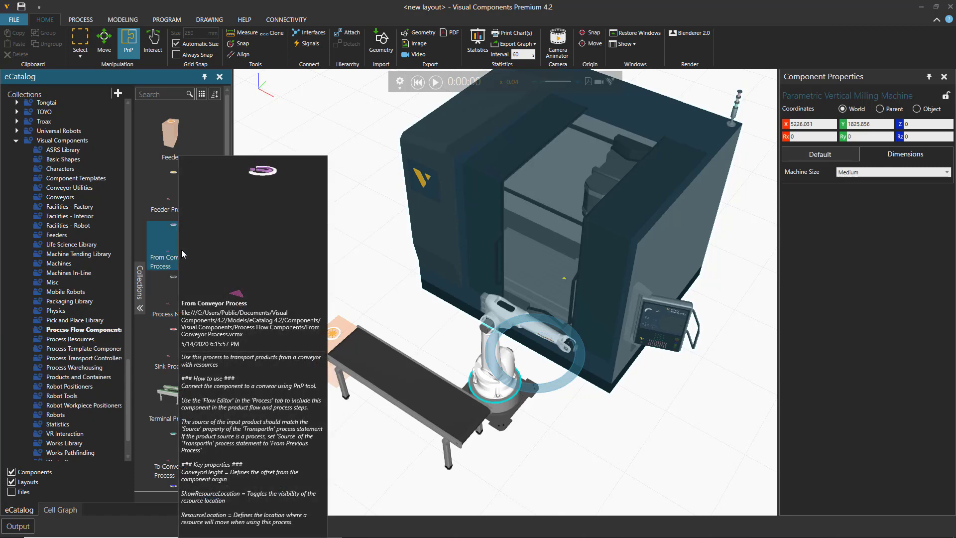
left_click_drag(169, 248, 519, 466)
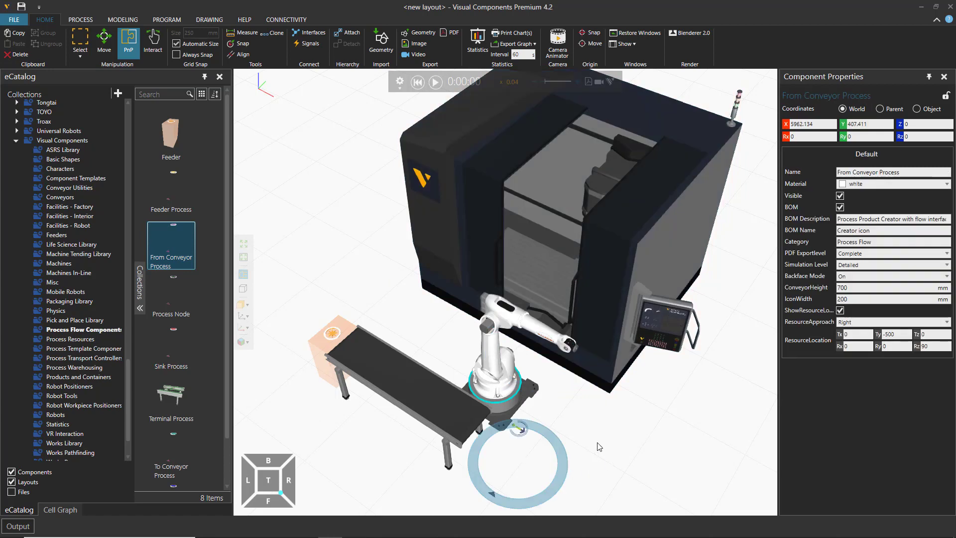
scroll(595, 440, "up", 3)
middle_click_drag(559, 423, 579, 317)
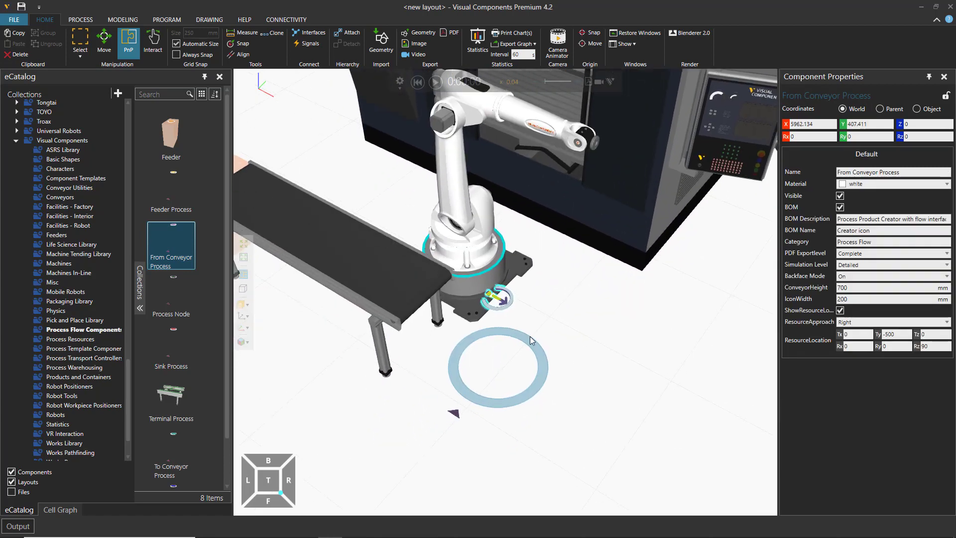
Connect the From Conveyor Process to the conveyor's free end with PnP.
left_click_drag(500, 300, 428, 278)
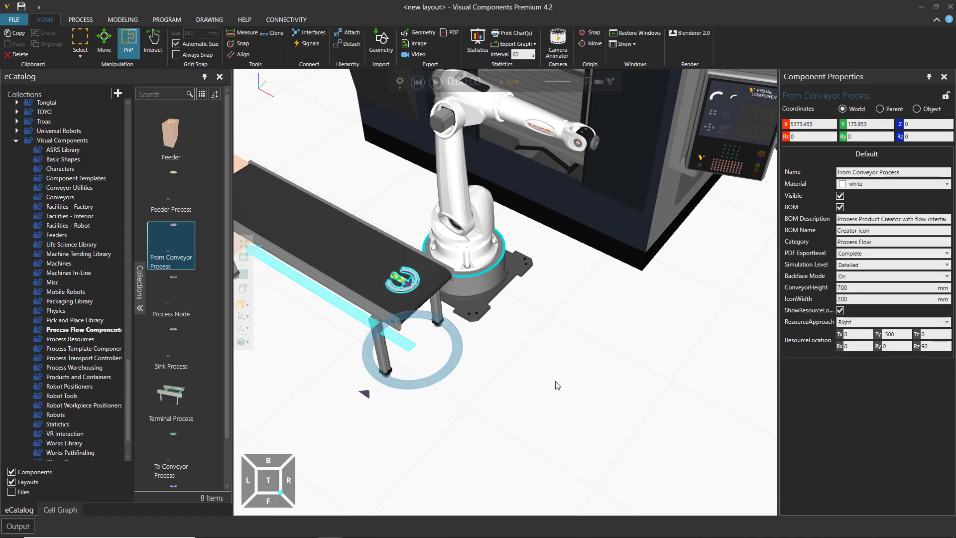
right_click_drag(556, 382, 574, 391)
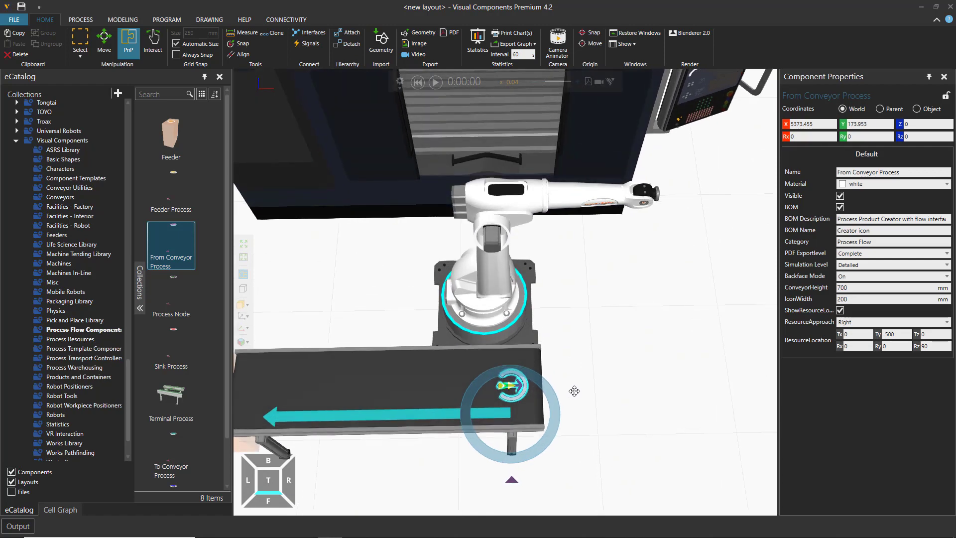
left_click(582, 388)
right_click_drag(580, 414, 576, 402)
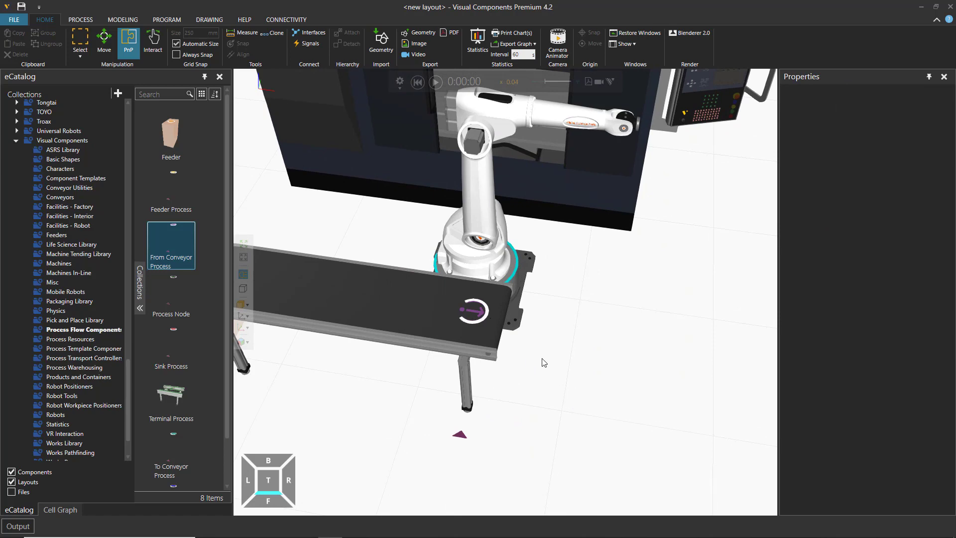
Try sliding the From Conveyor Process along the conveyor, out to its free end and back to about X 5211.
left_click(481, 320)
left_click_drag(481, 320, 523, 319)
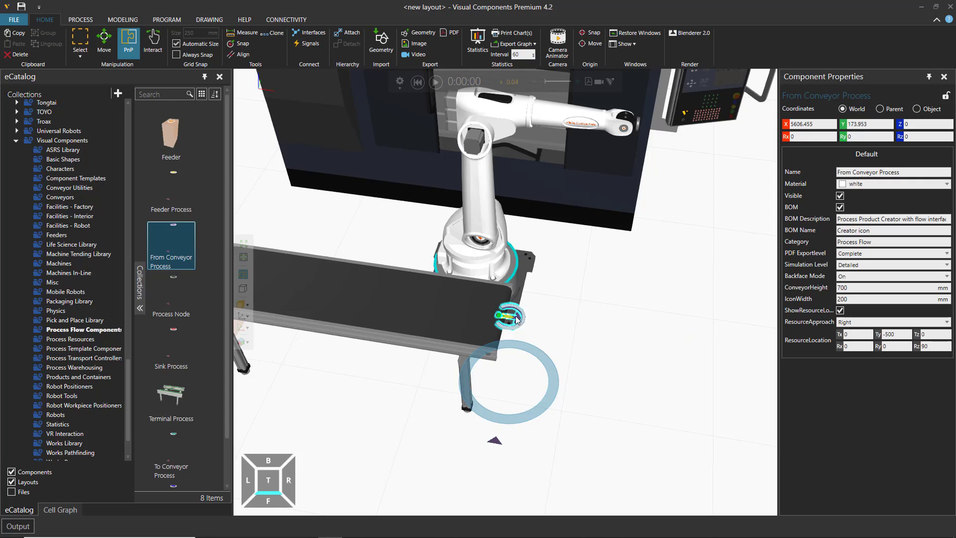
left_click_drag(517, 320, 462, 301)
left_click_drag(457, 263, 470, 309)
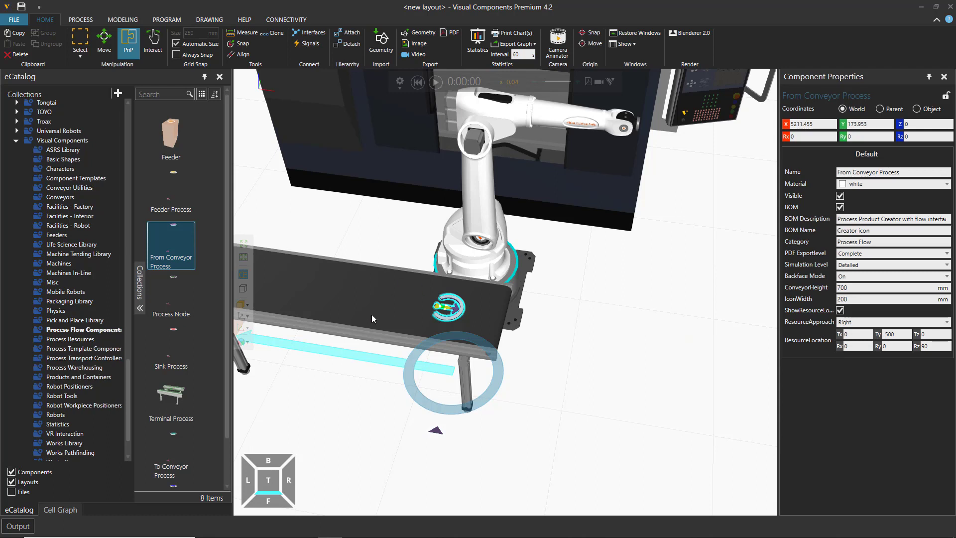
scroll(348, 403, "down", 3)
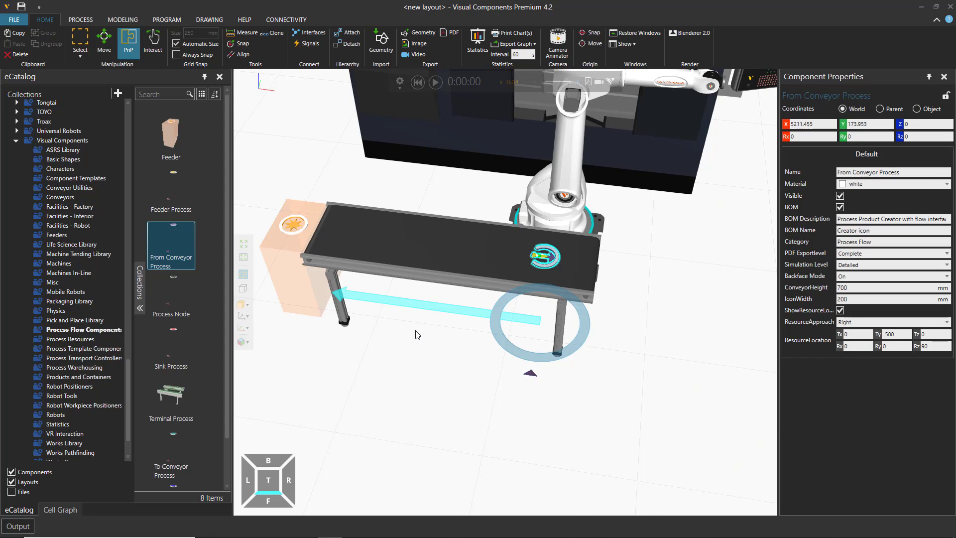
left_click(667, 333)
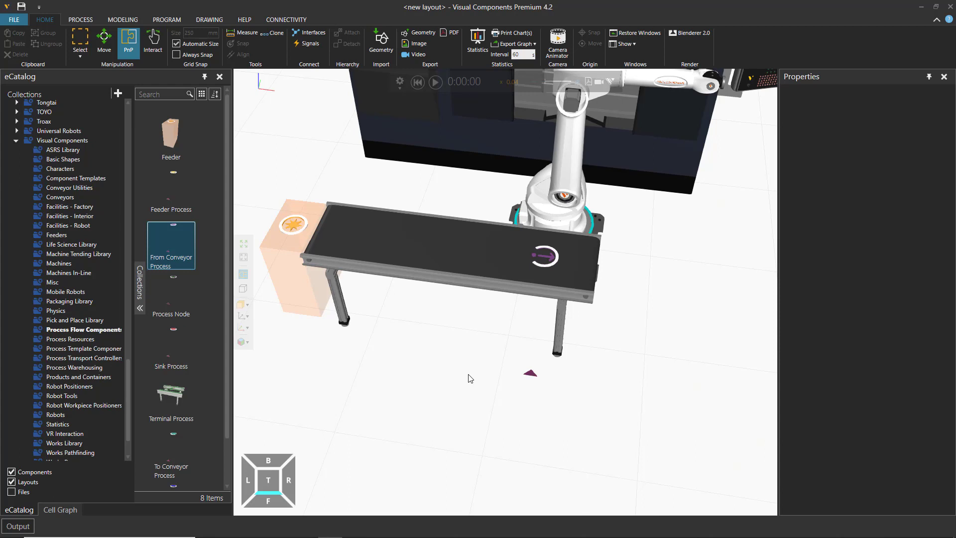
Pull the conveyor away from the feeder to about X 4259, Y -481, and slide its From Conveyor Process to about X 6021.
left_click(383, 279)
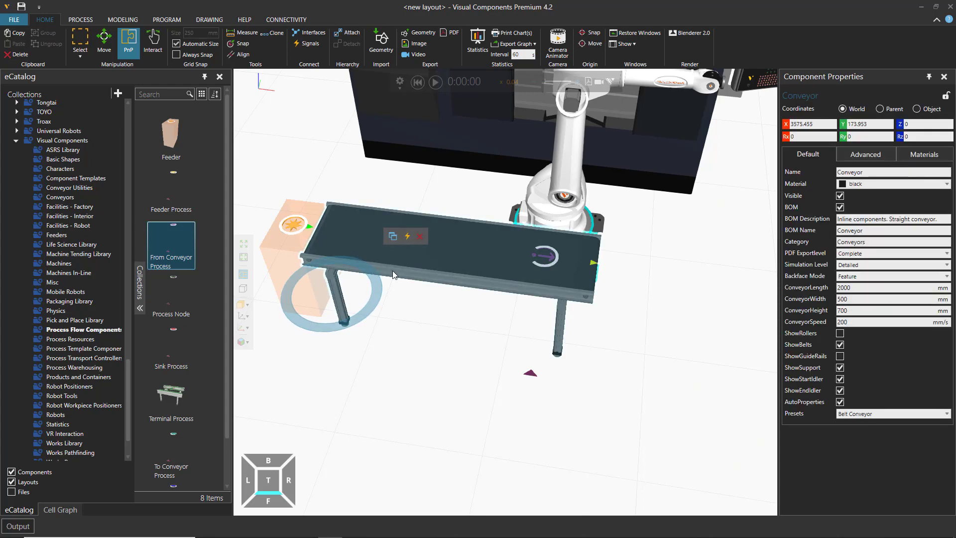
left_click_drag(392, 270, 462, 339)
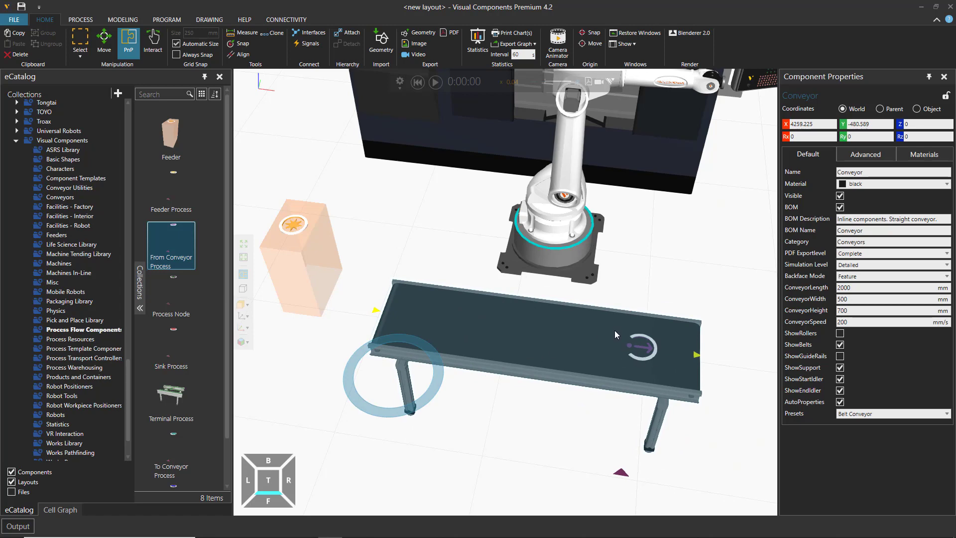
left_click(645, 352)
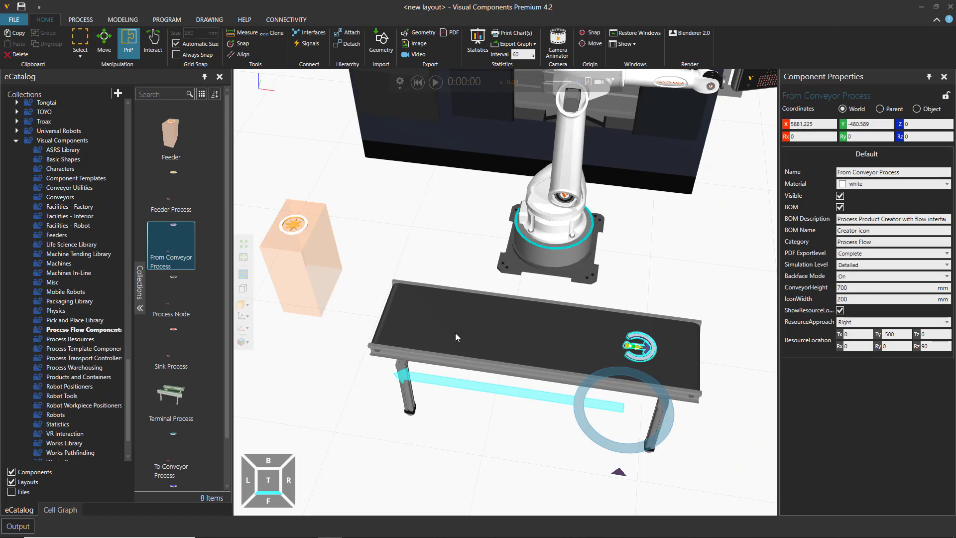
left_click_drag(456, 333, 476, 325)
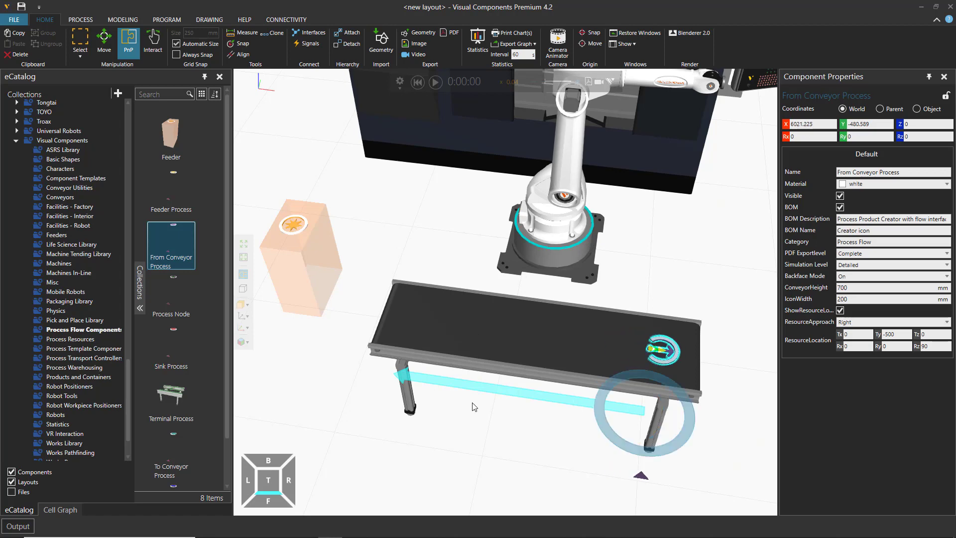
Reconnect the conveyor to the feeder with PnP.
left_click_drag(473, 405, 403, 291)
left_click(440, 345)
left_click(456, 438)
left_click(458, 360)
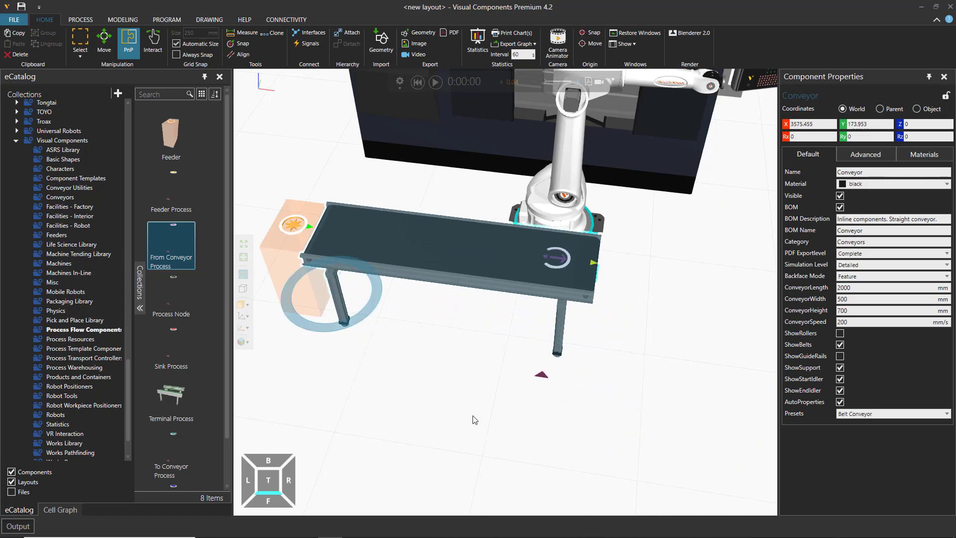
left_click(504, 399)
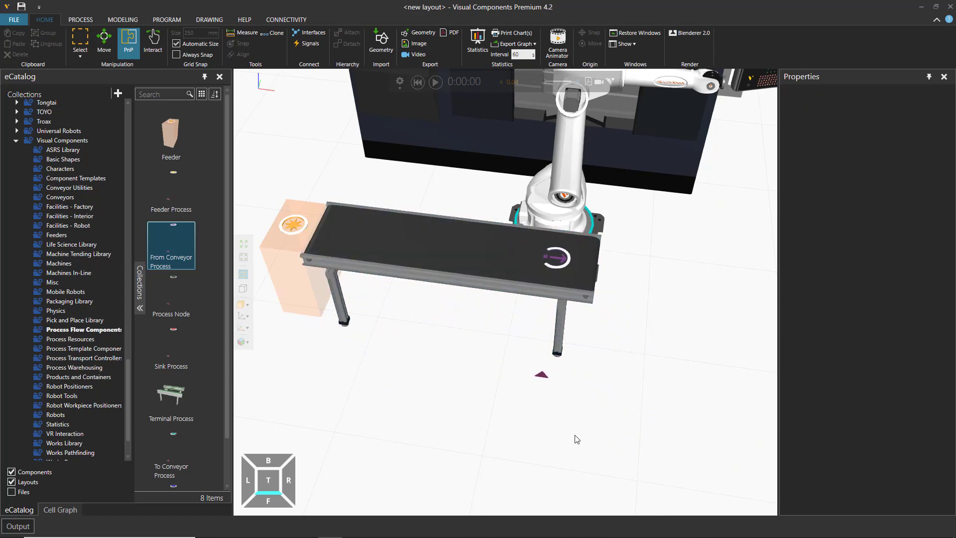
Display the product types in the Product Type Editor and open the Process Flow Editor.
mouse_move(574, 439)
right_mouse_down()
mouse_move(566, 443)
mouse_move(585, 434)
mouse_move(574, 453)
right_mouse_up()
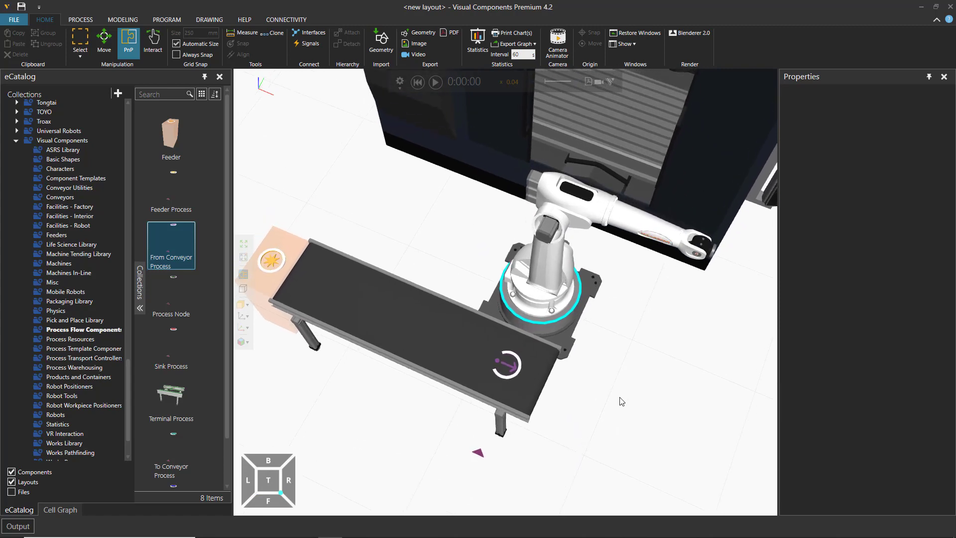
right_click_drag(605, 392, 623, 433)
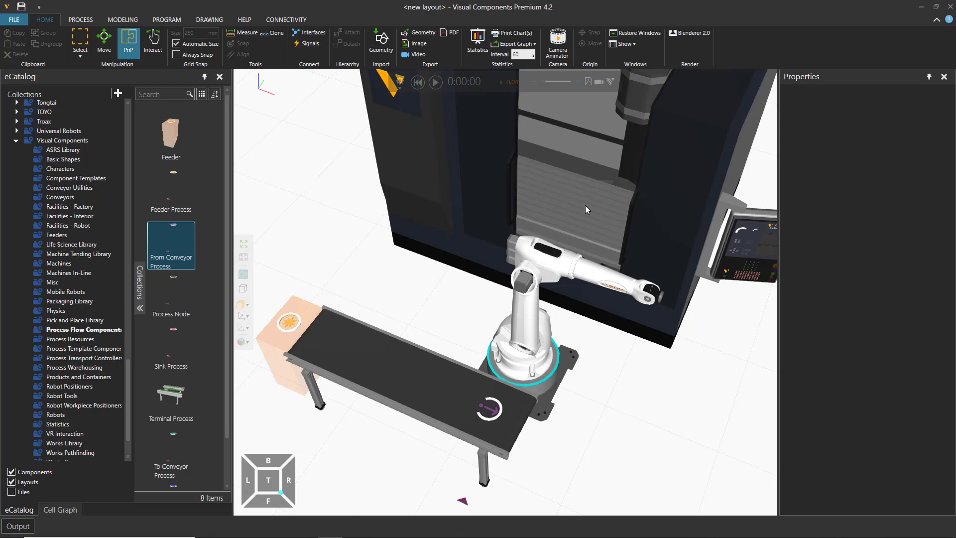
left_click(85, 20)
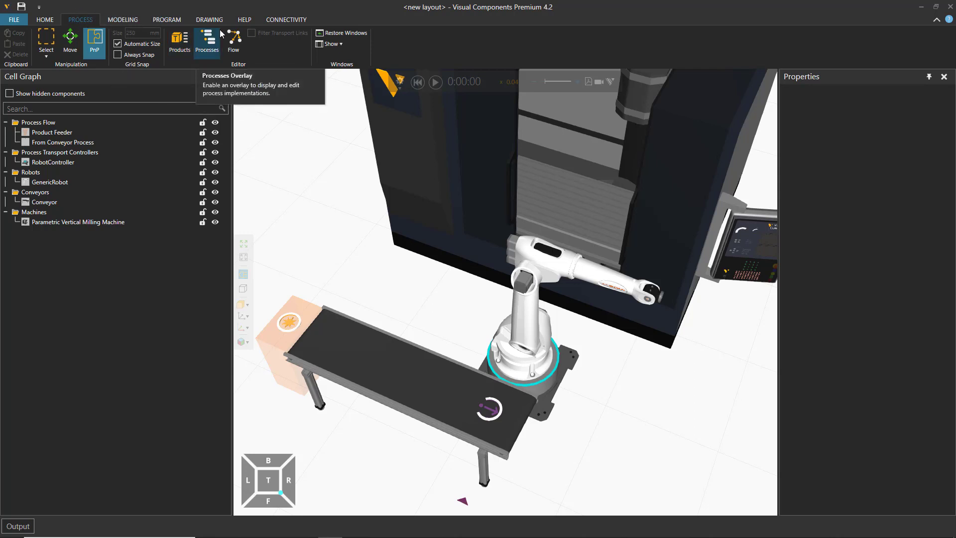
left_click(179, 44)
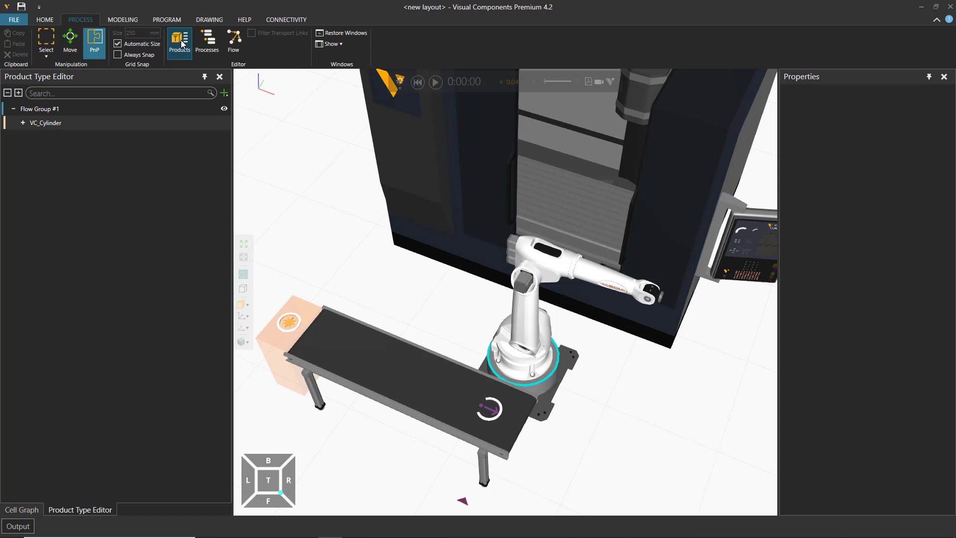
left_click(180, 43)
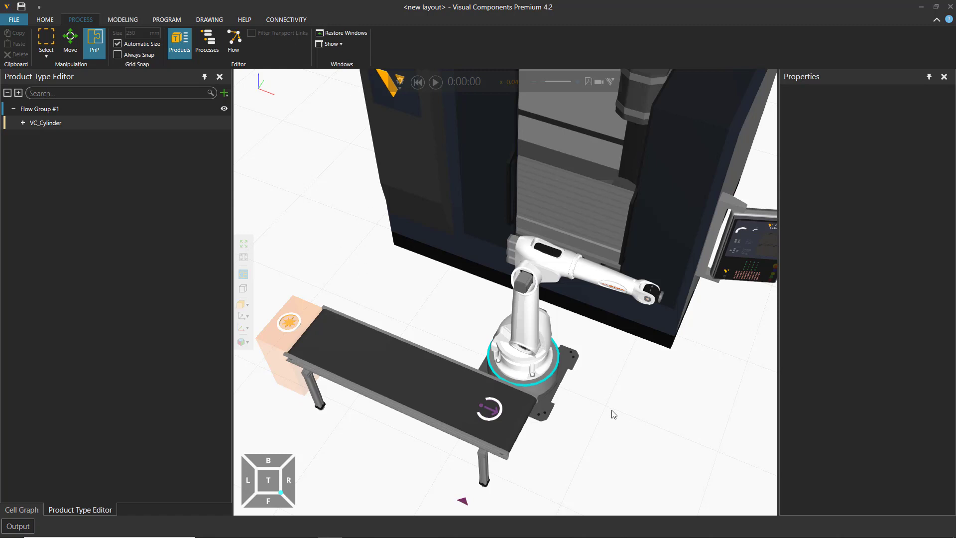
middle_click_drag(598, 449, 602, 426)
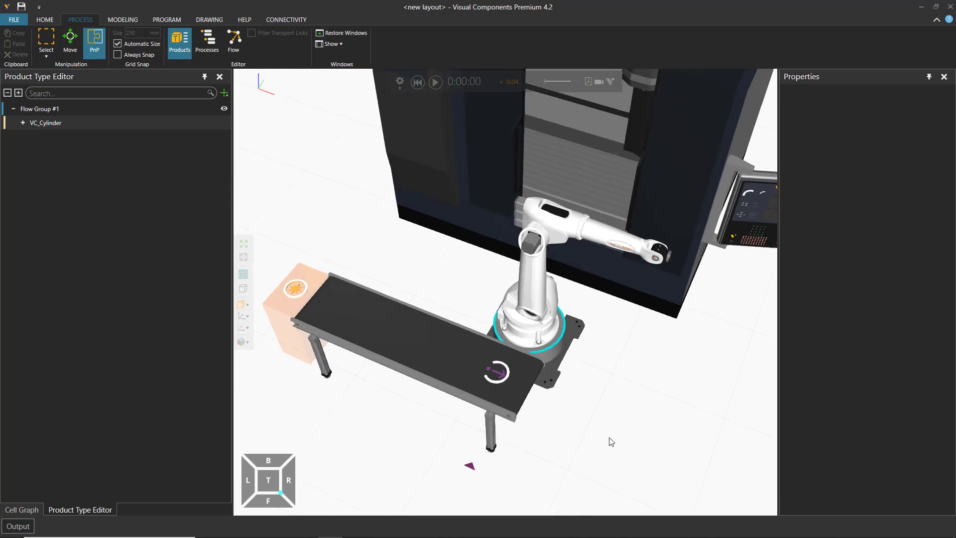
scroll(607, 442, "down", 2)
scroll(610, 440, "down", 2)
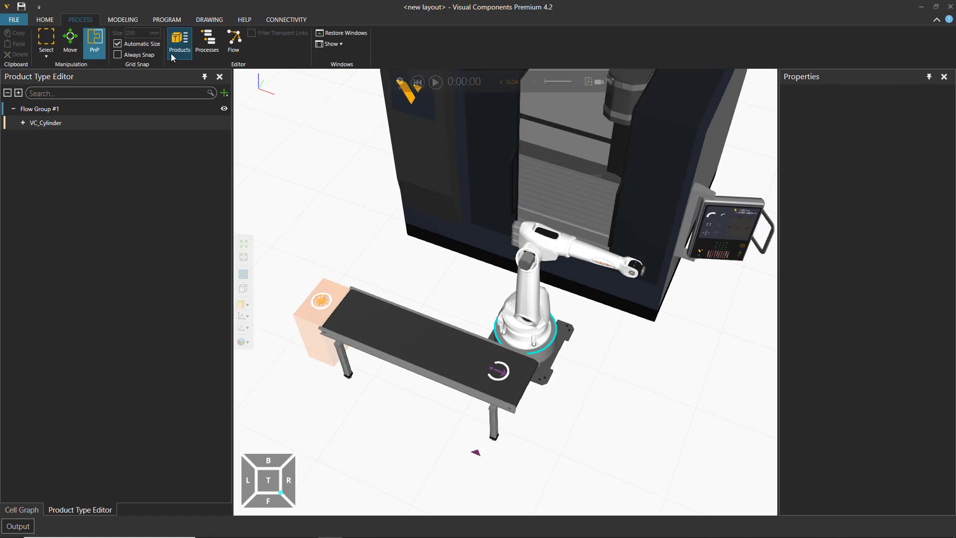
left_click(234, 42)
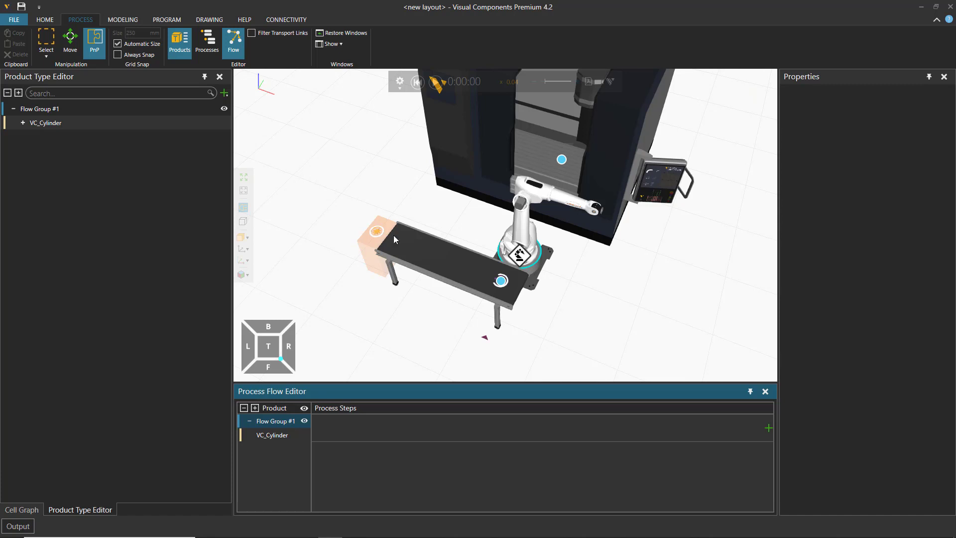
Add a Generic 3-Jaw Gripper from the Robot Tools collection and connect it to the robot's flange with PnP.
left_click(45, 21)
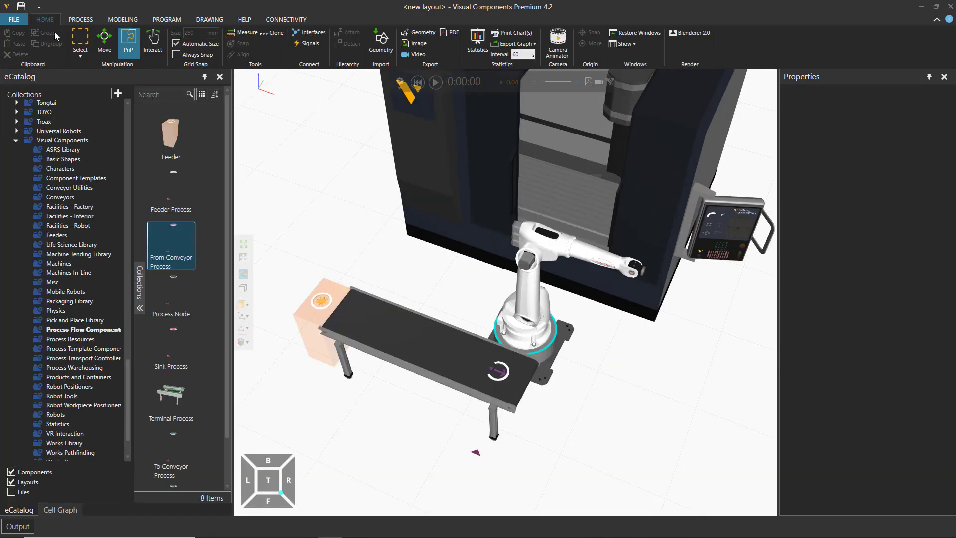
left_click(64, 397)
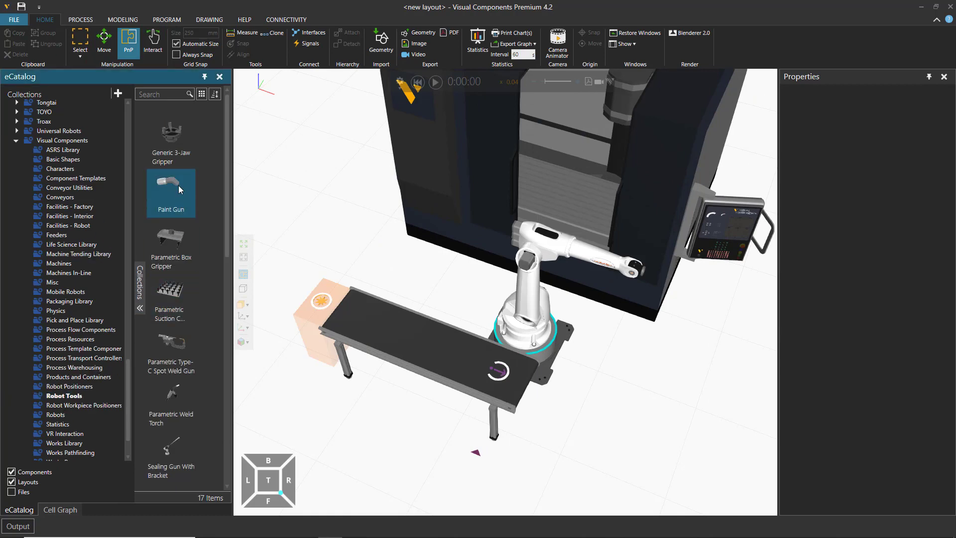
mouse_move(176, 150)
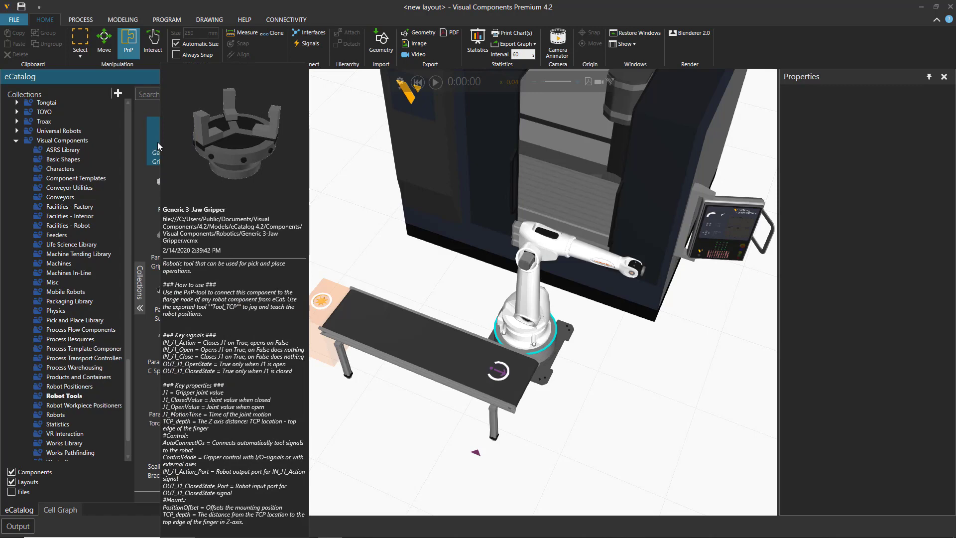
left_click_drag(167, 150, 628, 371)
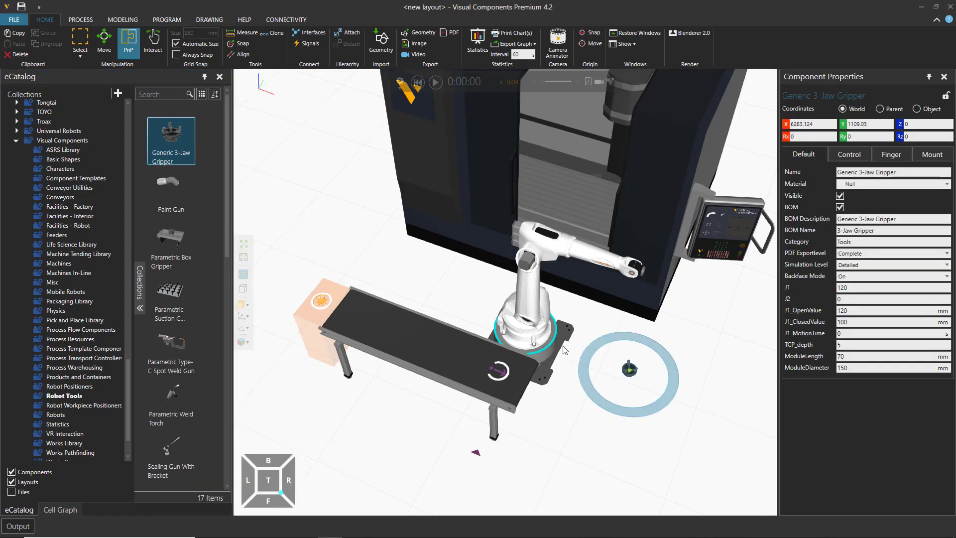
left_click_drag(630, 371, 641, 276)
left_click(641, 392)
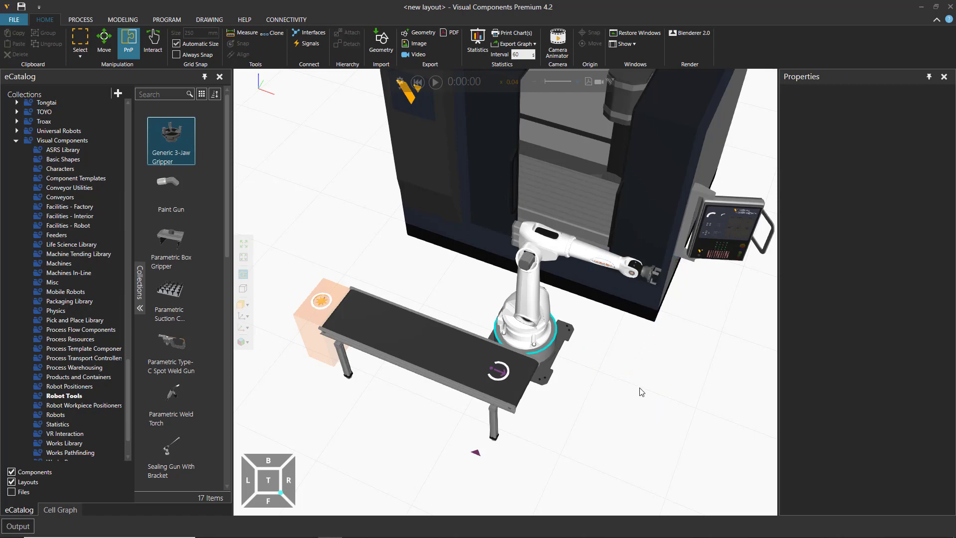
Define the process flow of Flow Group #1 from the FromConveyor process to the Parametric Vertical Mill process.
left_click(81, 20)
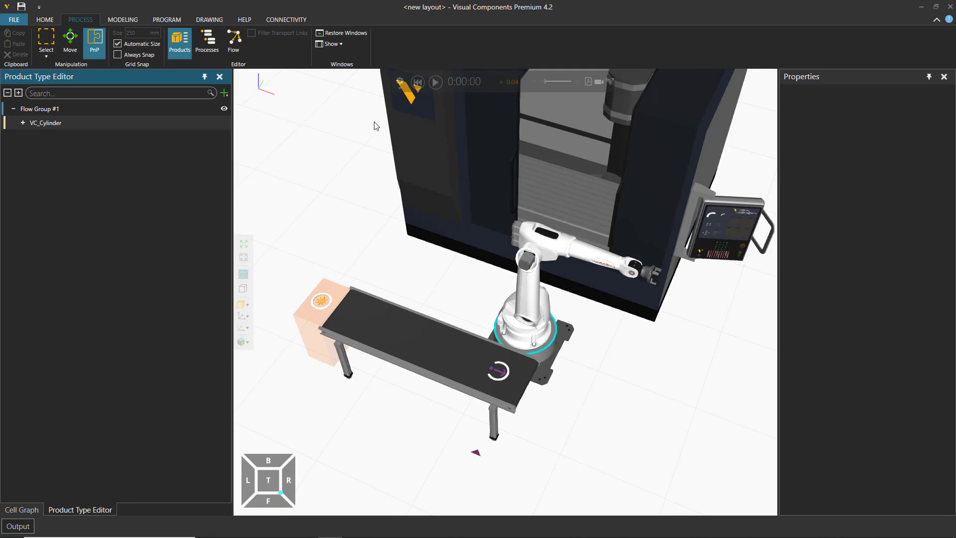
left_click(233, 42)
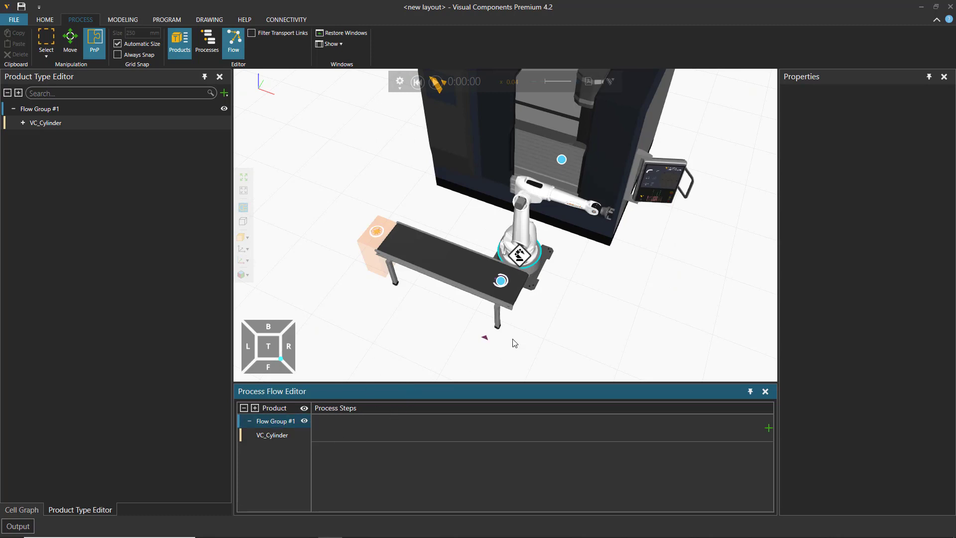
right_click_drag(576, 305, 569, 315)
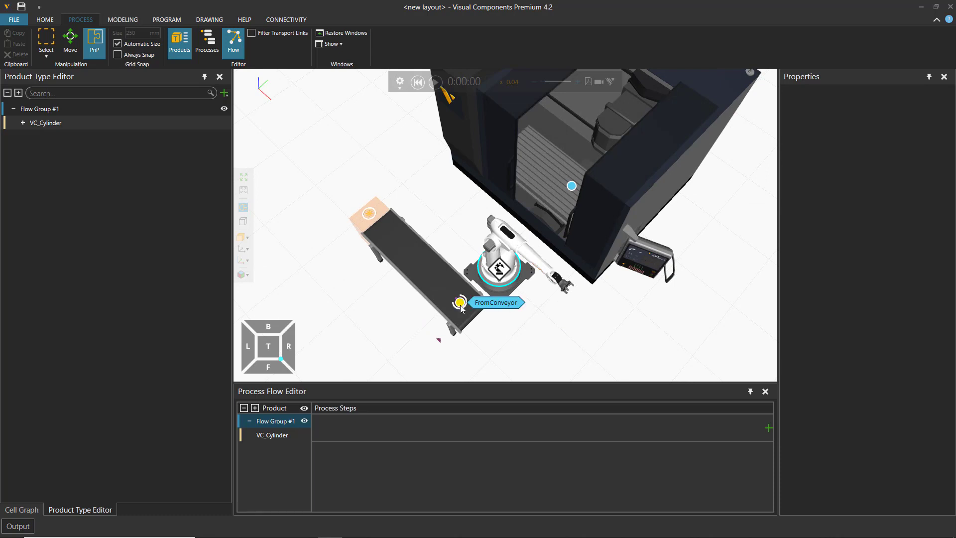
left_click(500, 304)
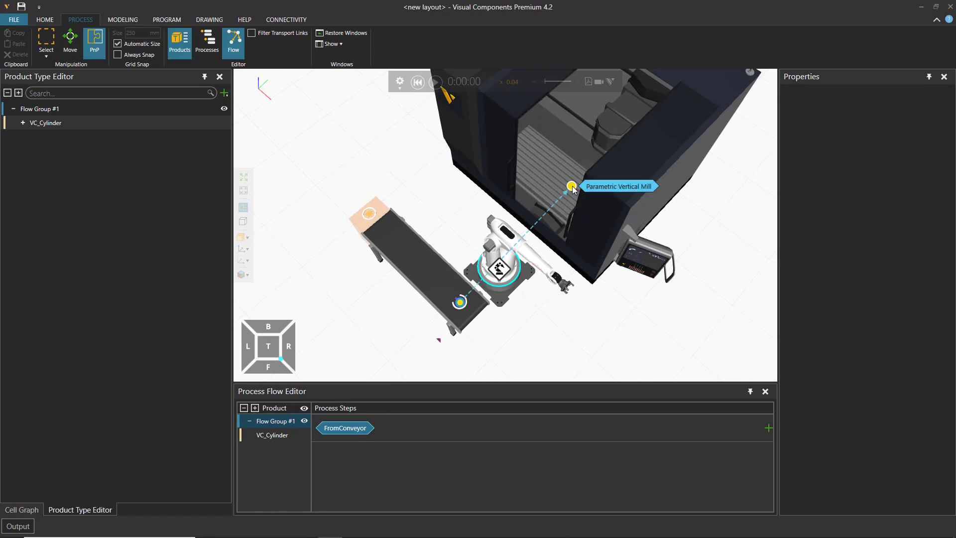
left_click(608, 187)
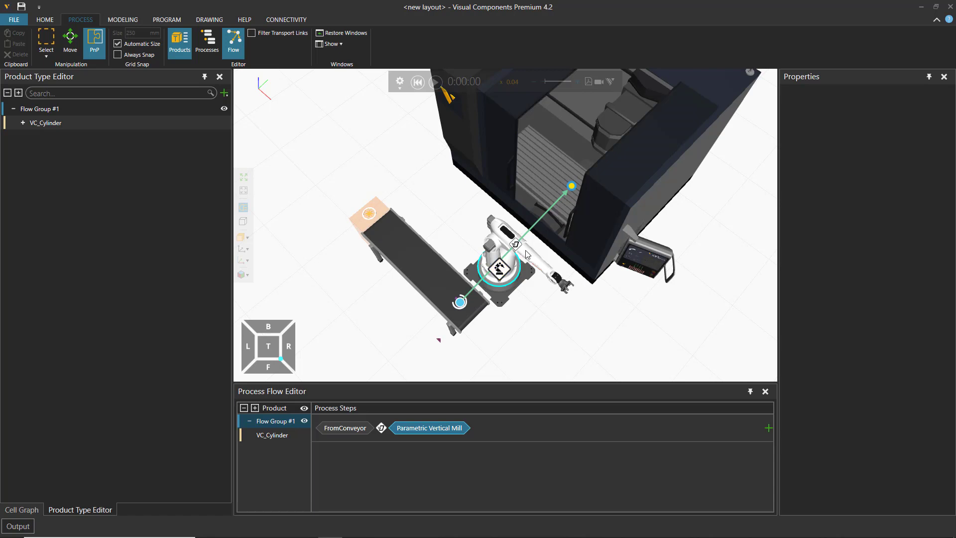
Set the Implementer of the transport link between the conveyor and the milling machine to RobotController::TC.
scroll(525, 255, "up", 3)
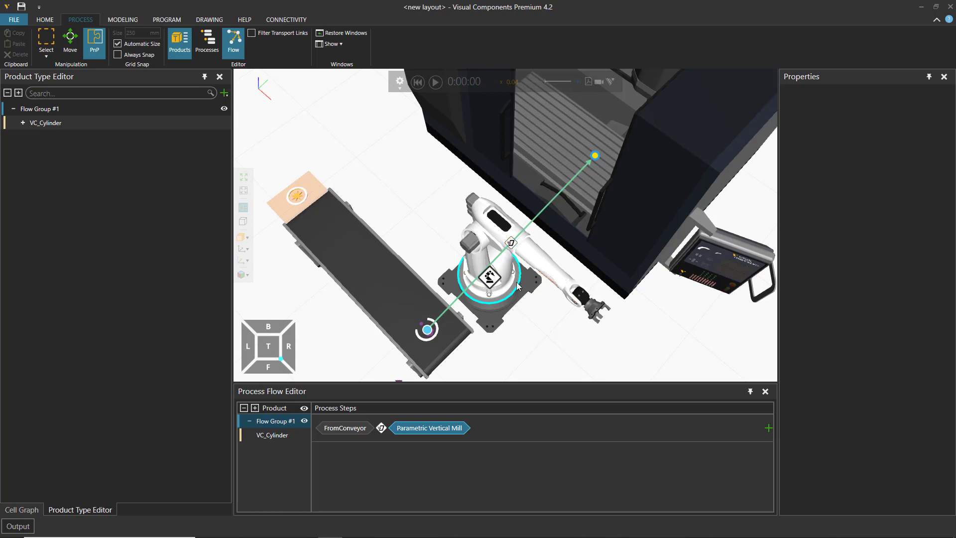
left_click(511, 243)
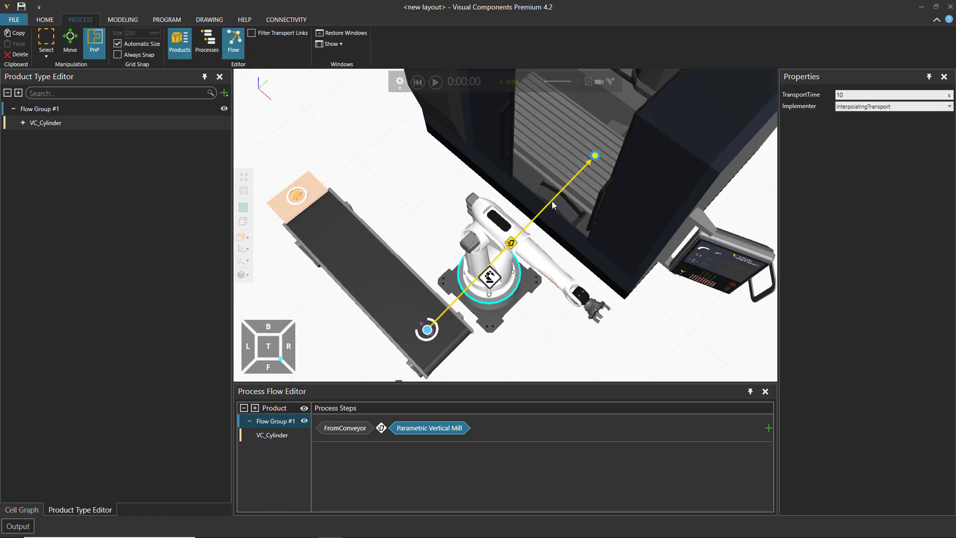
left_click(534, 221)
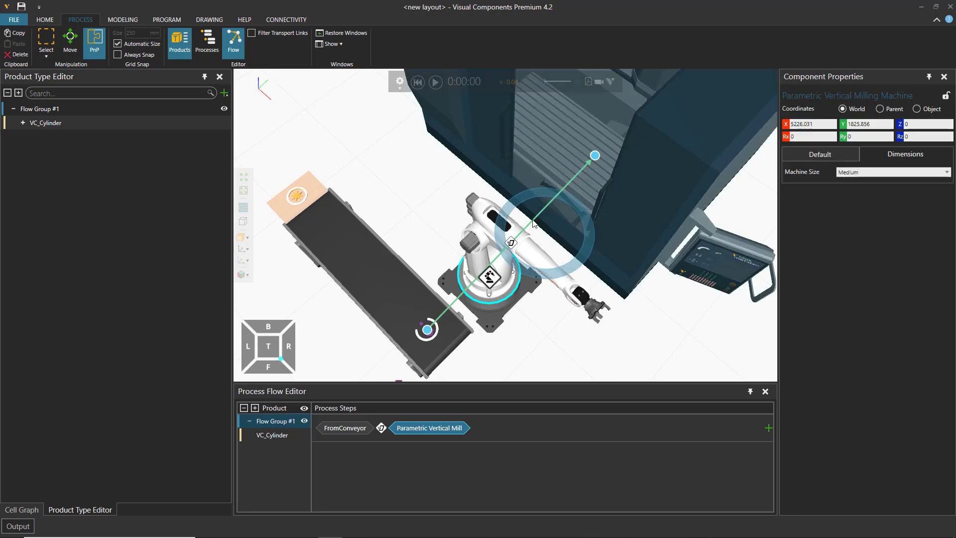
left_click(513, 242)
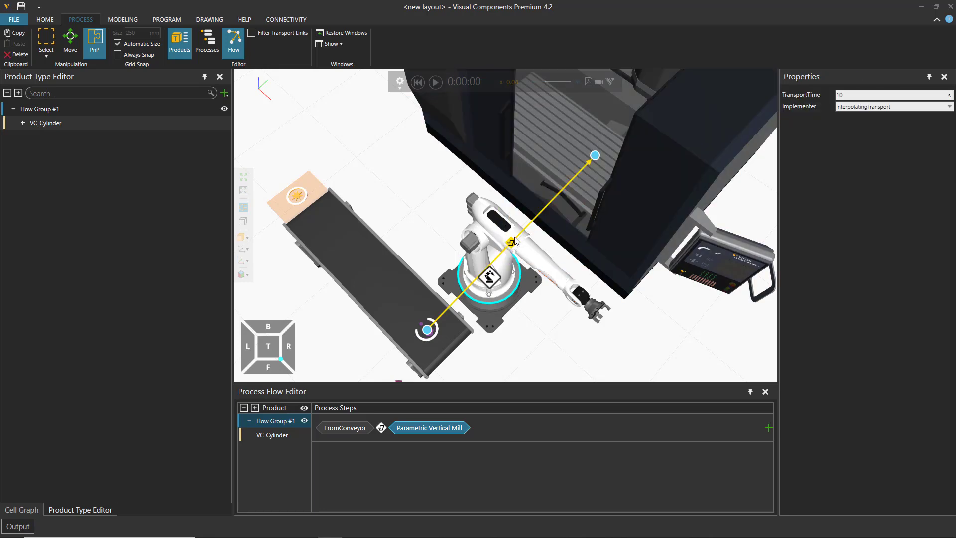
left_click(843, 108)
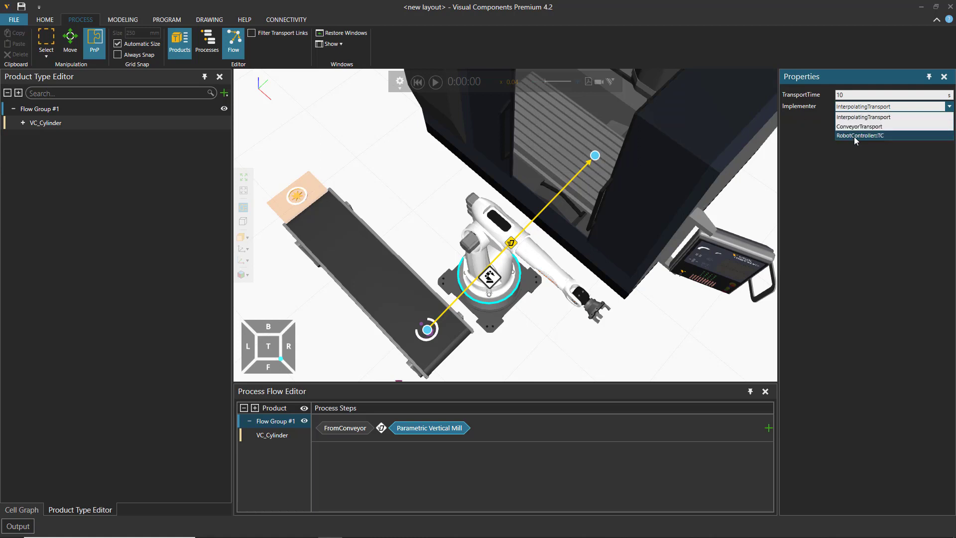
left_click(855, 135)
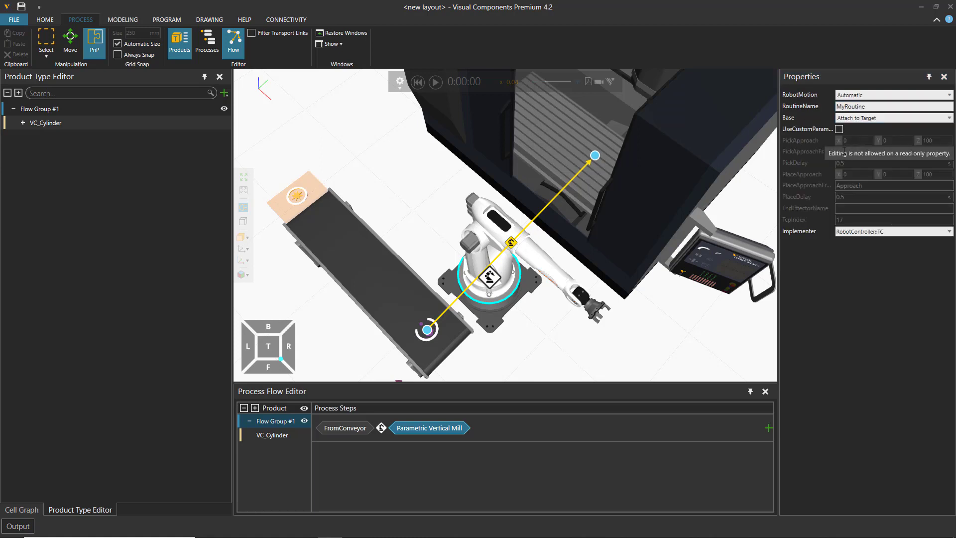
left_click(684, 329)
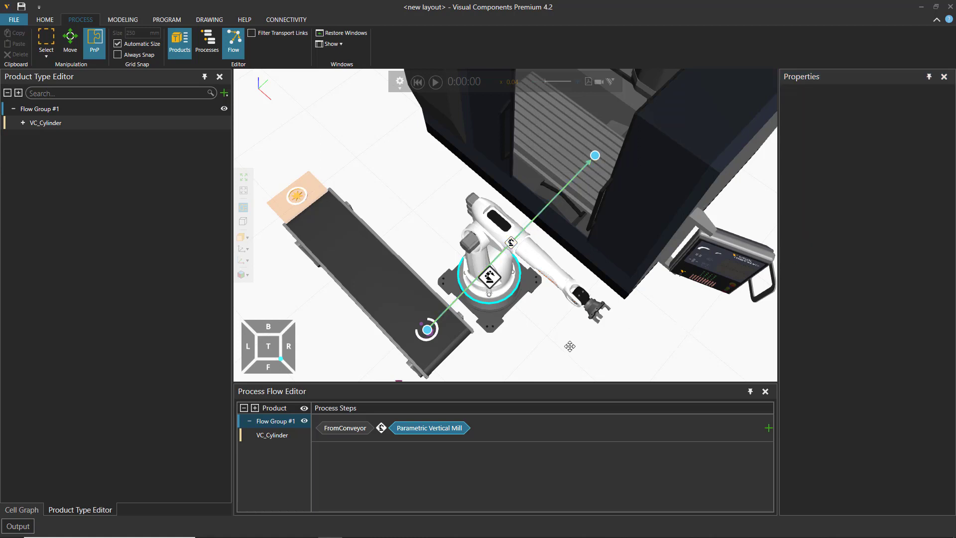
Run the simulation, watch the robot load cylinders from the conveyor into the milling machine, and reset it.
right_click_drag(570, 346, 568, 337)
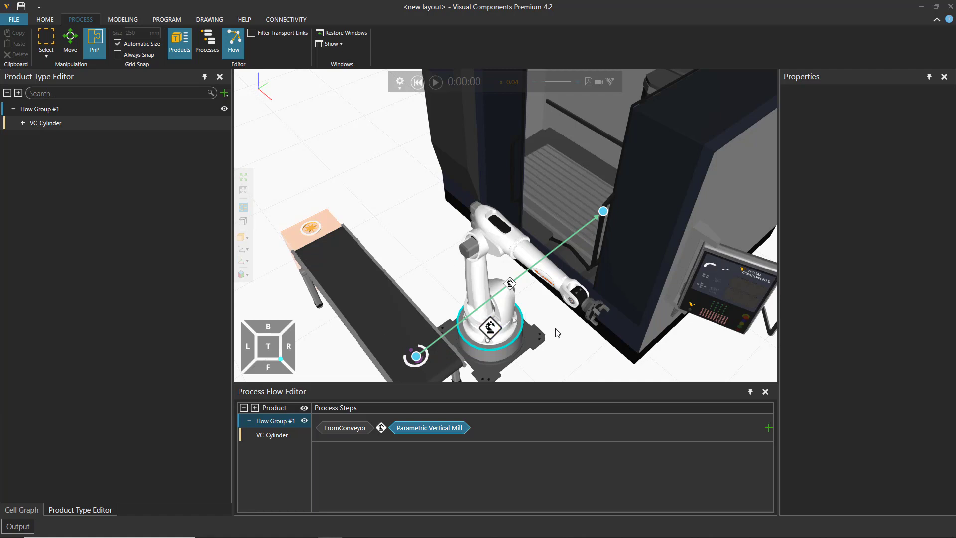
right_click_drag(573, 342, 587, 289)
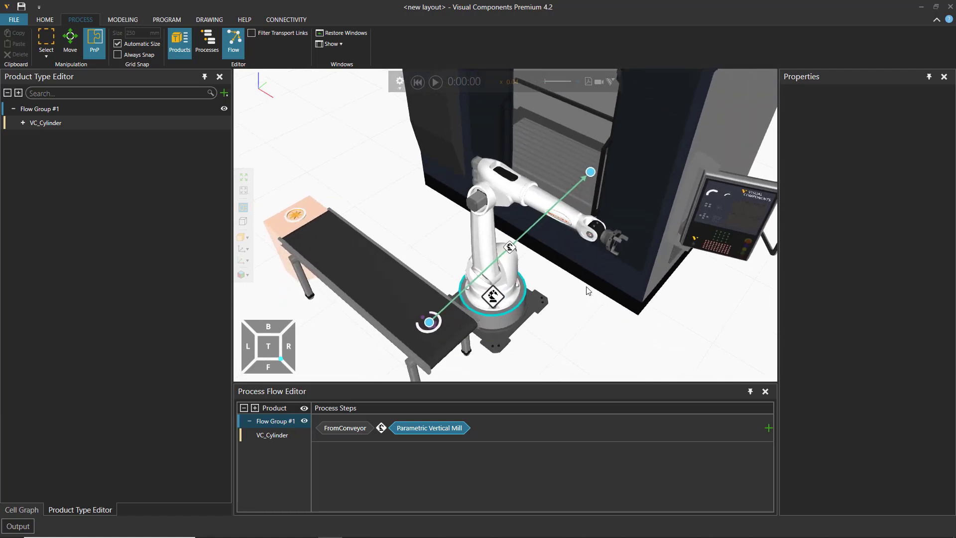
scroll(582, 295, "down", 2)
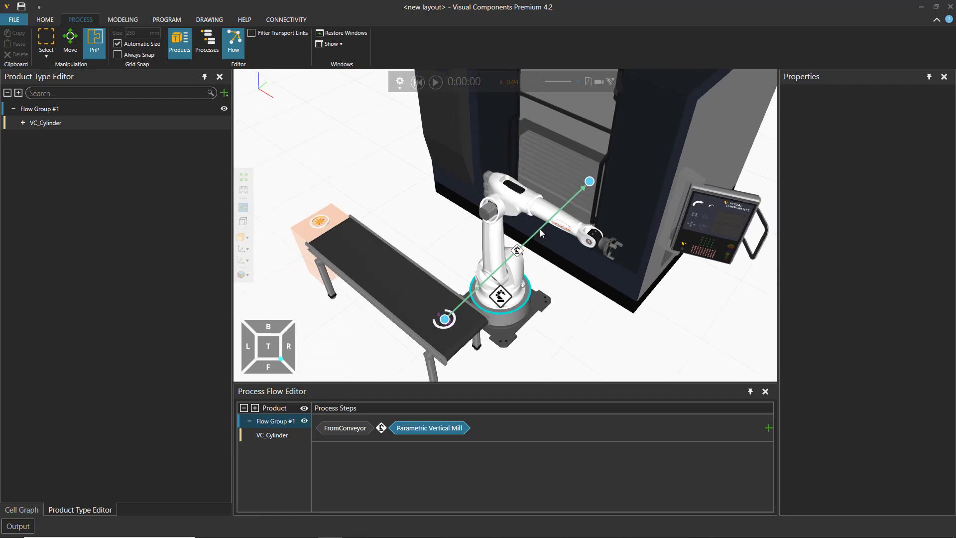
left_click(436, 82)
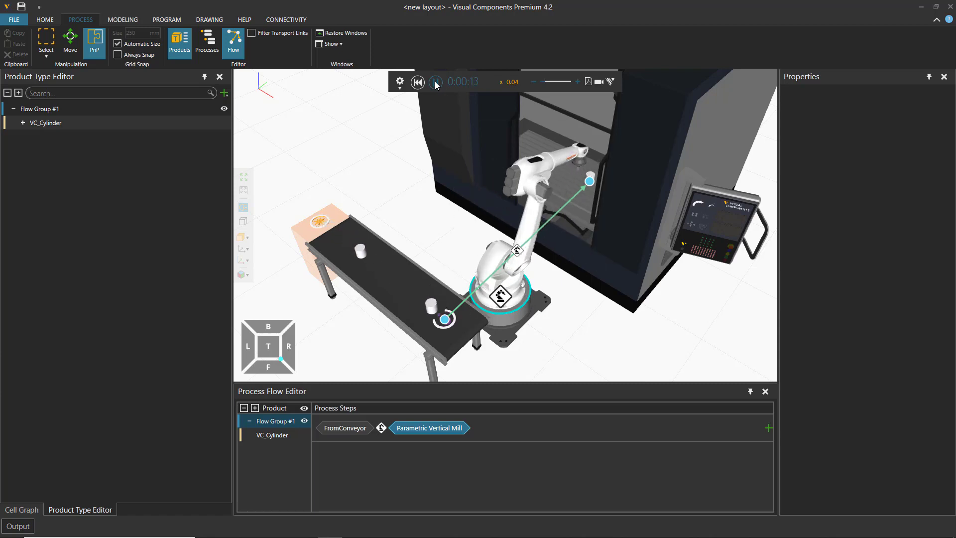
scroll(618, 224, "down", 1)
middle_click_drag(635, 263, 631, 312)
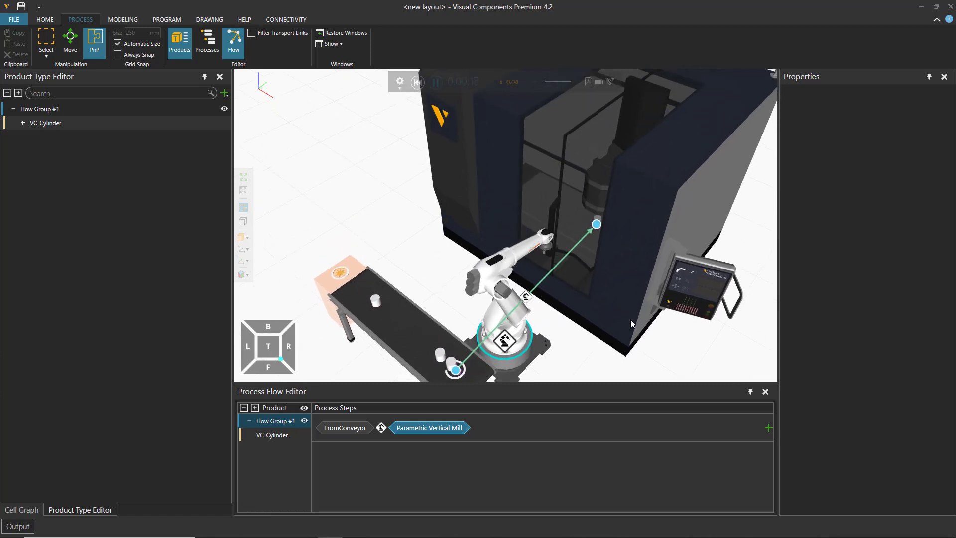
right_click_drag(630, 319, 632, 324)
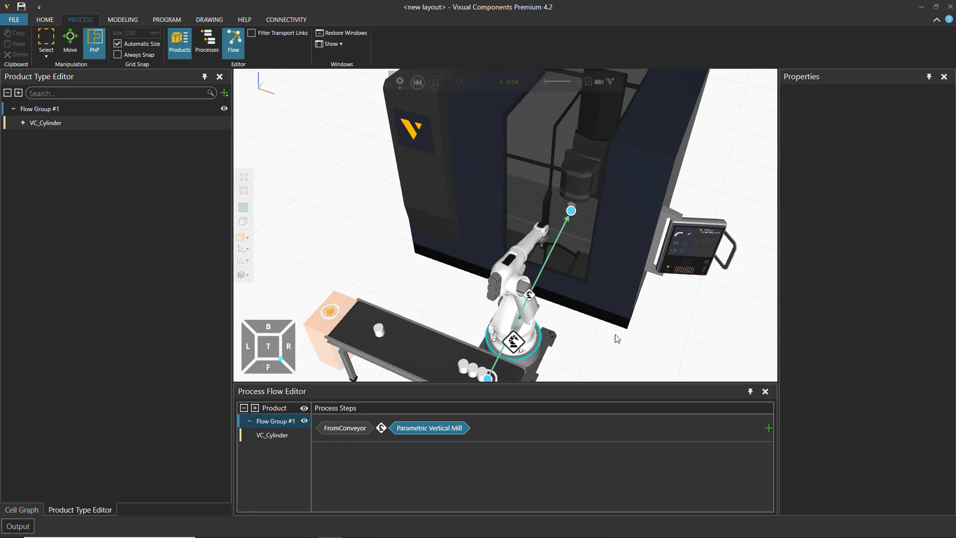
scroll(576, 210, "up", 4)
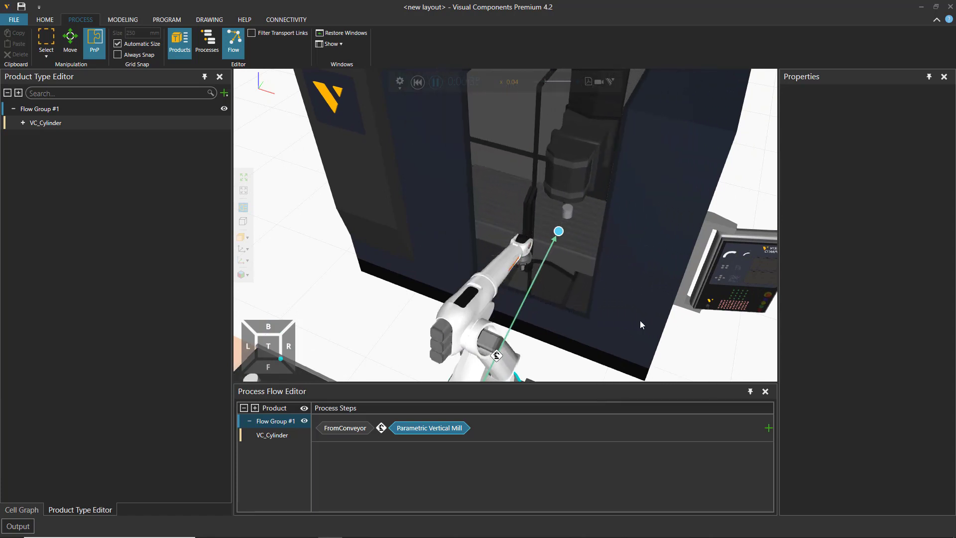
scroll(623, 311, "down", 1)
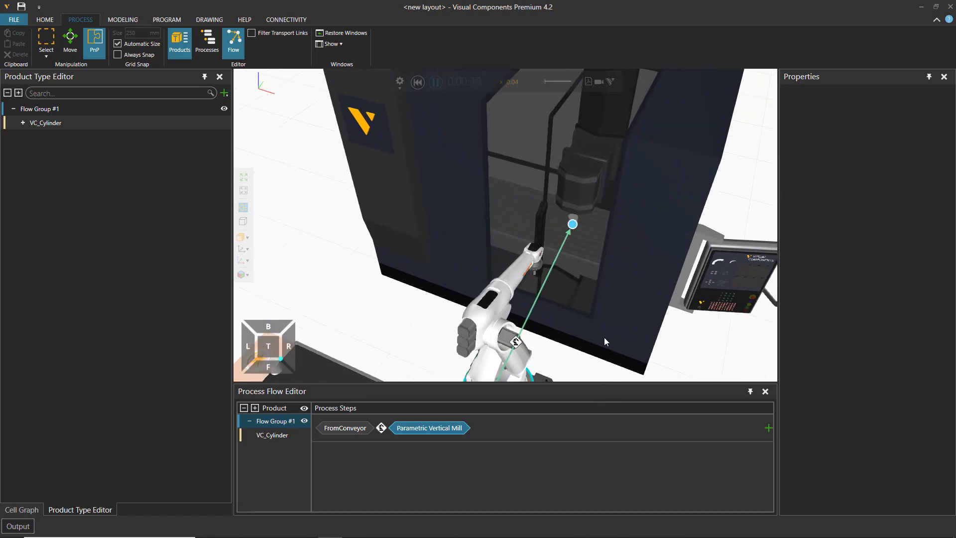
scroll(603, 337, "down", 1)
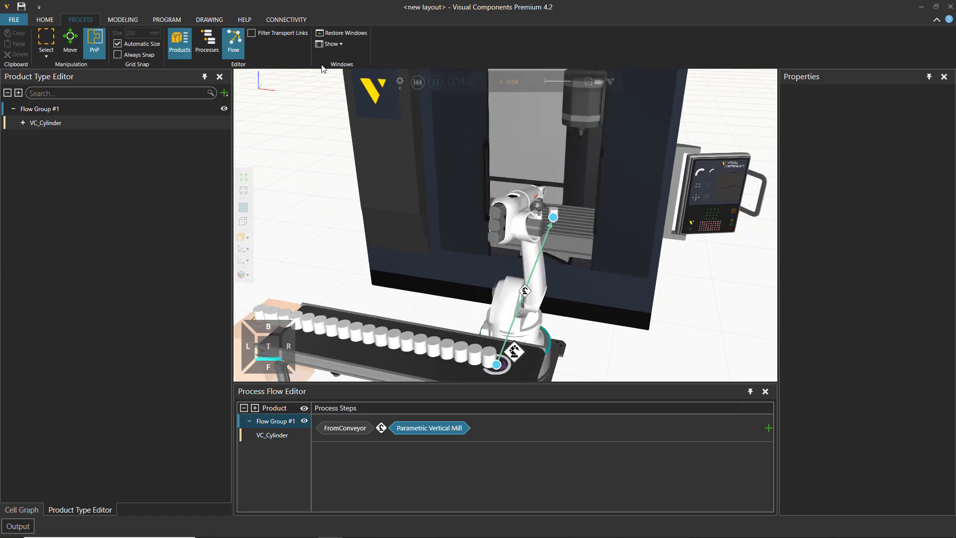
left_click(418, 81)
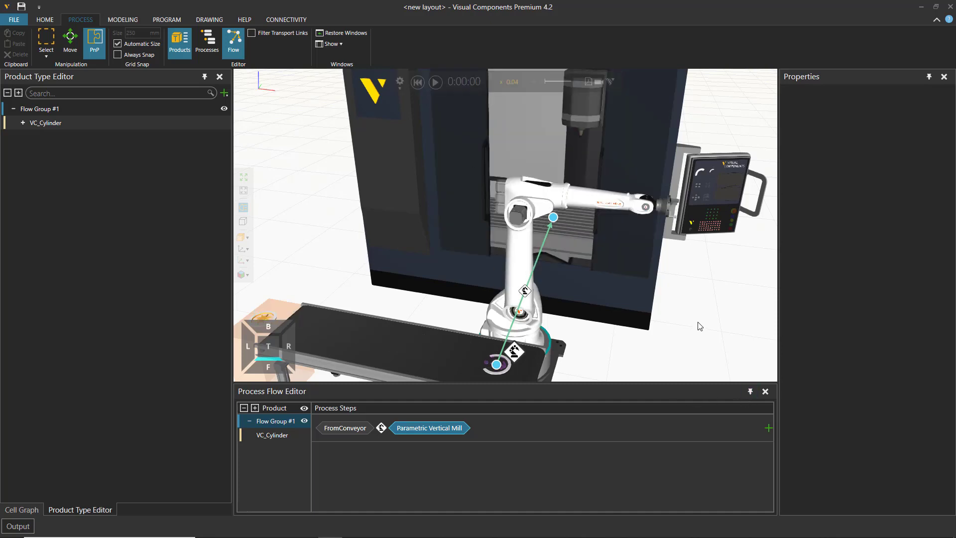
Auto-hide the Process Flow Editor and, in top view, move the Parametric Vertical Milling Machine away from the robot to about X 5361, Y 2677.
right_click_drag(707, 314, 713, 332)
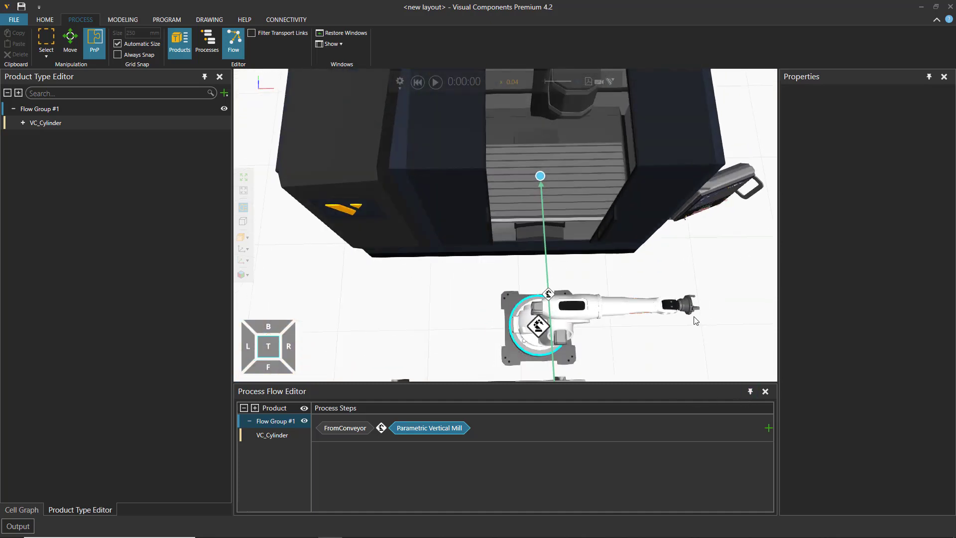
left_click(750, 391)
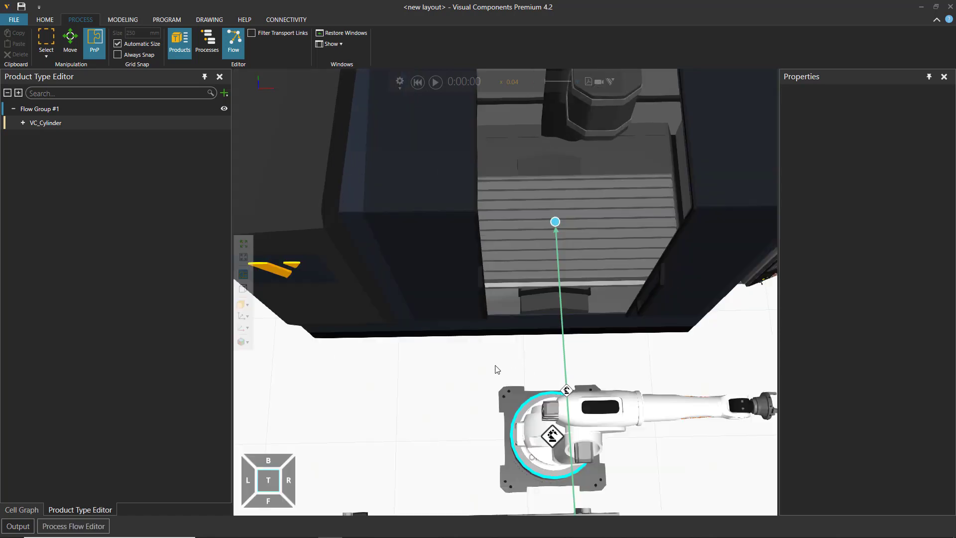
scroll(478, 366, "down", 5)
middle_click_drag(422, 400, 418, 350)
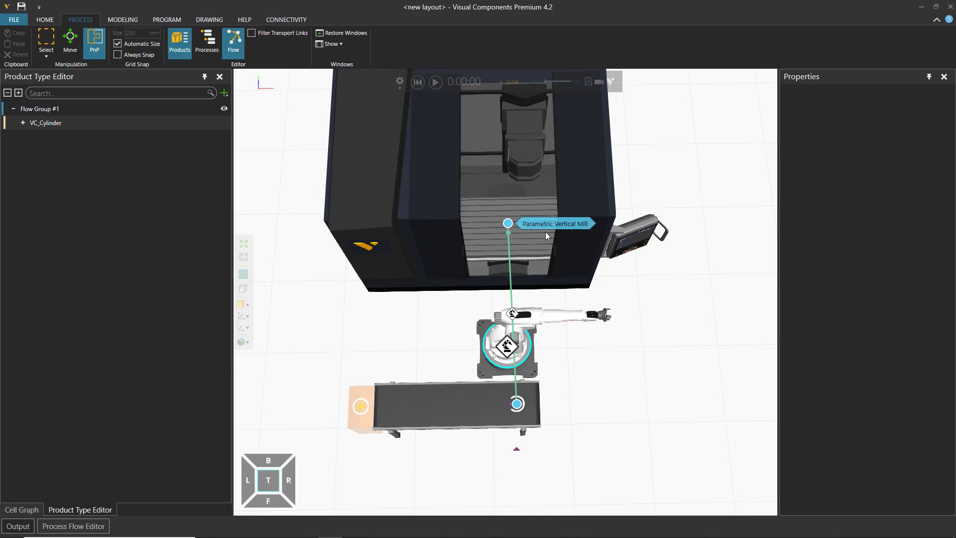
left_click(268, 480)
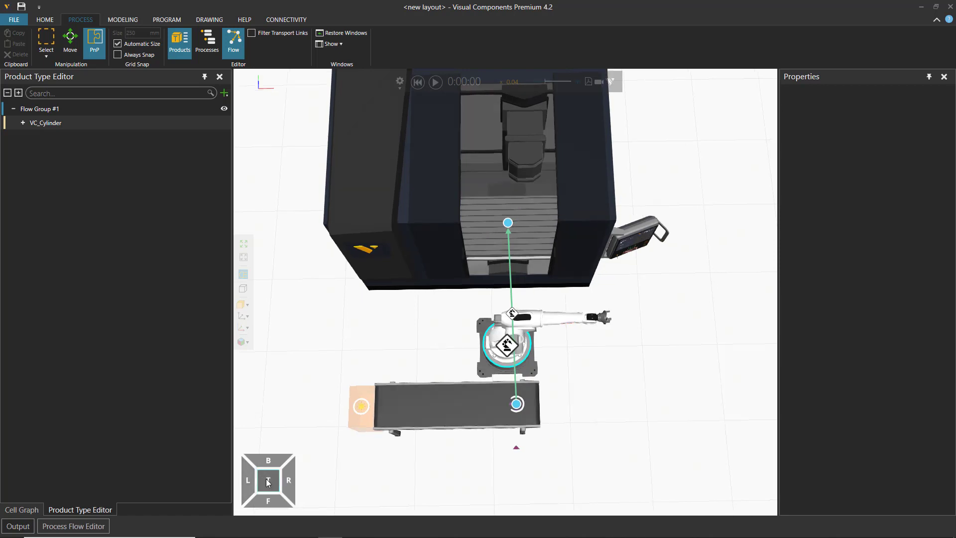
left_click(578, 226)
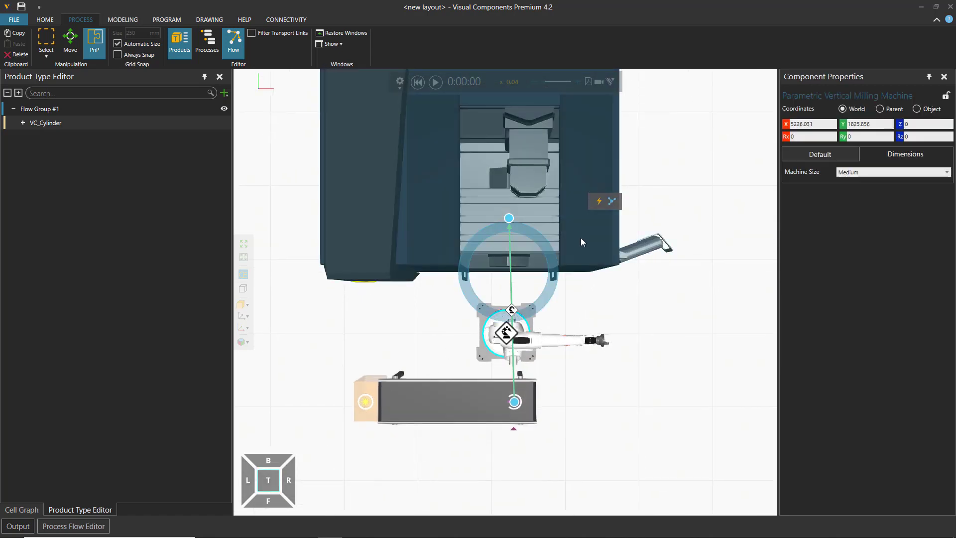
left_click_drag(581, 236, 591, 175)
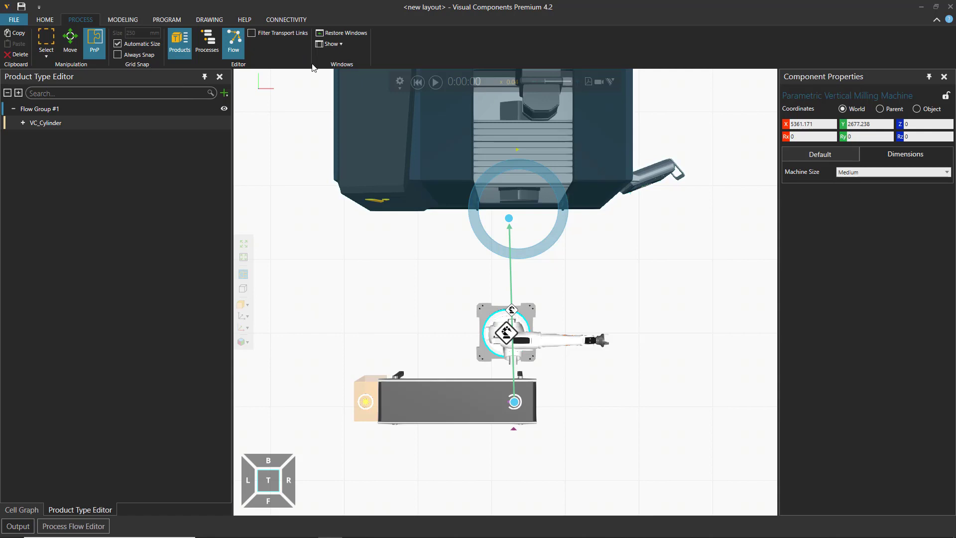
Run the simulation with the milling machine farther away, pause it at the robot's placing move, and read the Output messages.
left_click(435, 82)
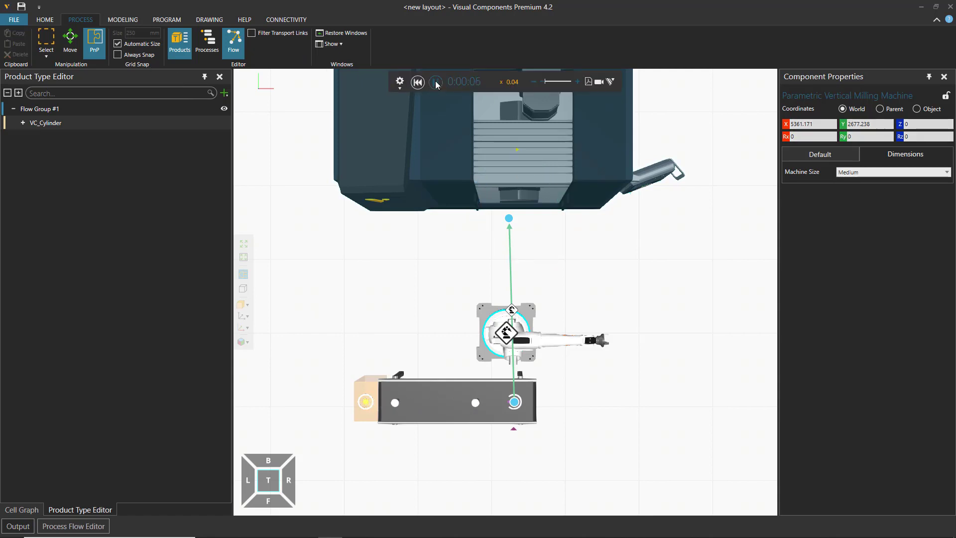
left_click(436, 84)
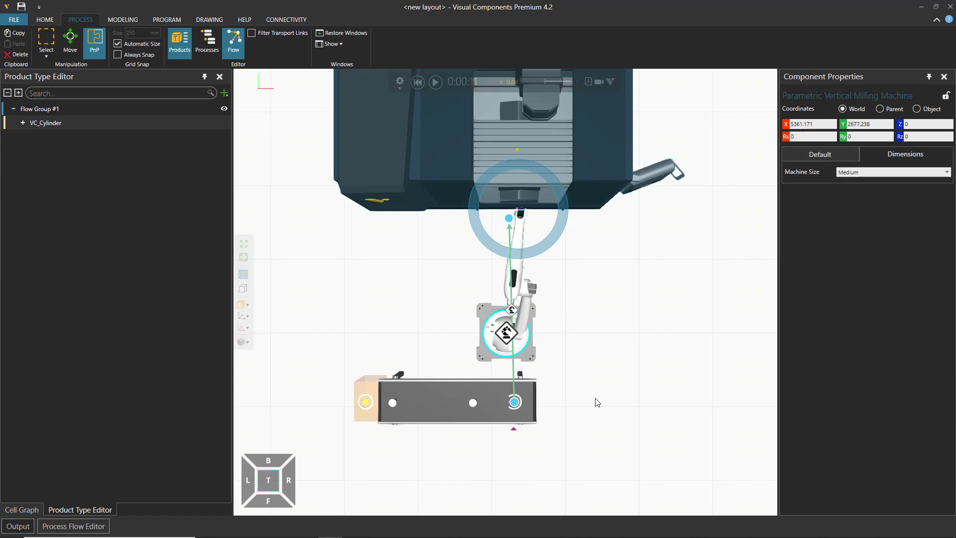
right_click_drag(598, 402, 585, 371)
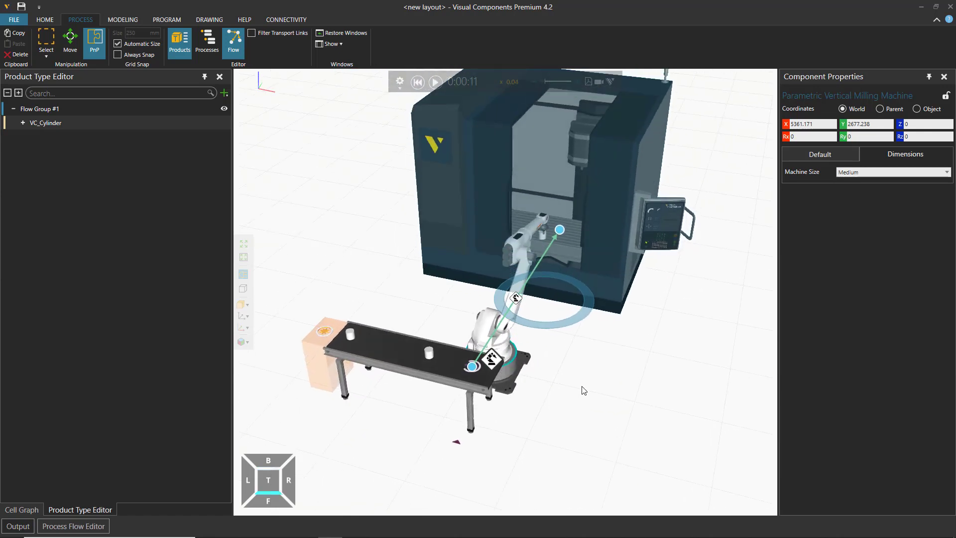
left_click(596, 411)
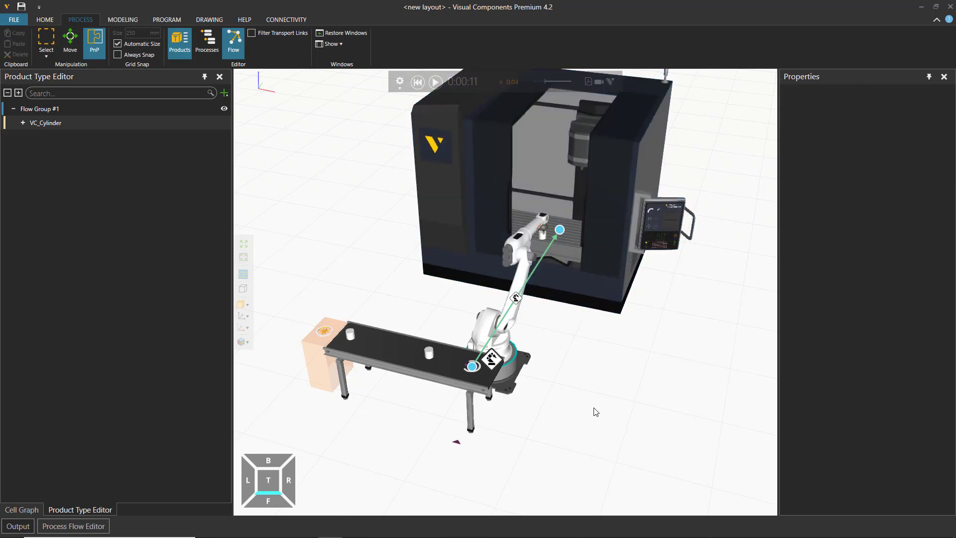
right_click_drag(596, 411, 586, 378)
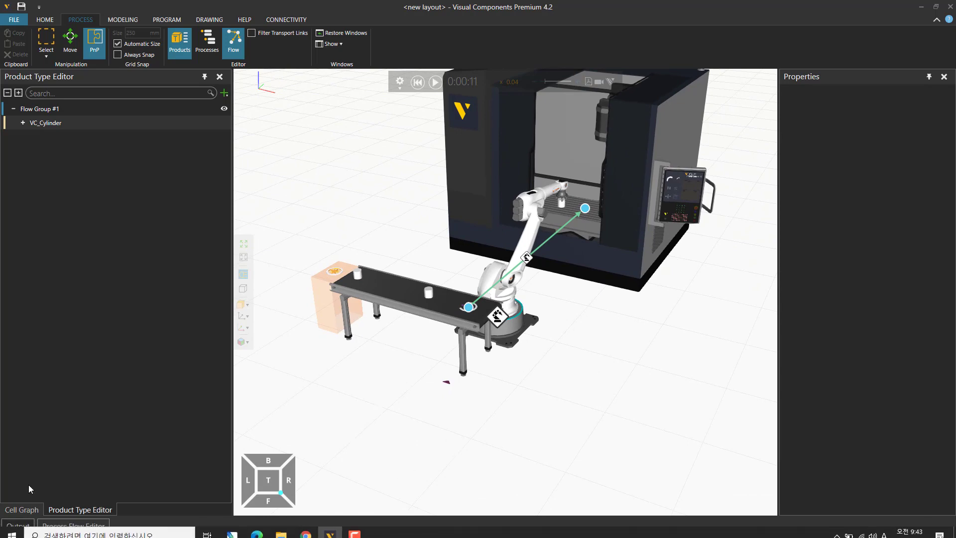
left_click(17, 526)
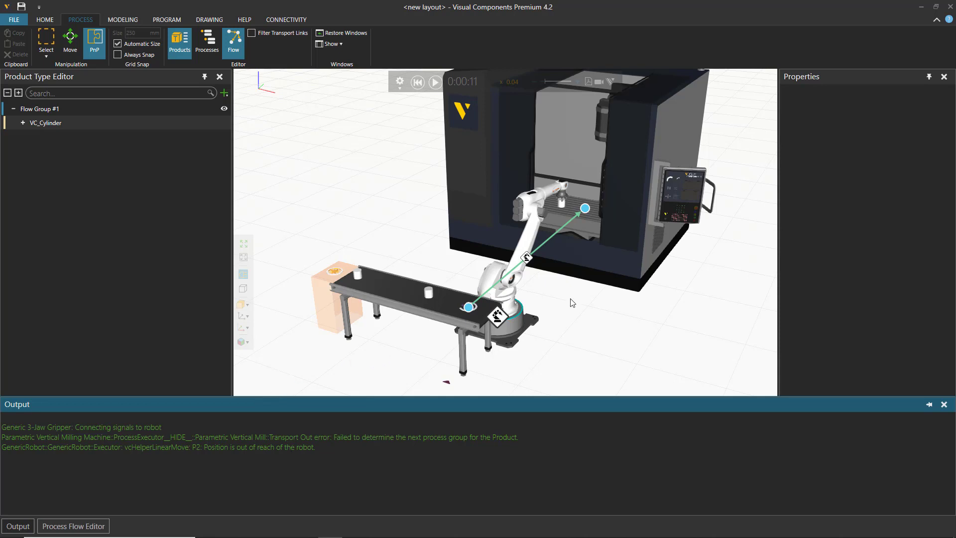
left_click(576, 355)
right_click_drag(549, 377, 552, 391)
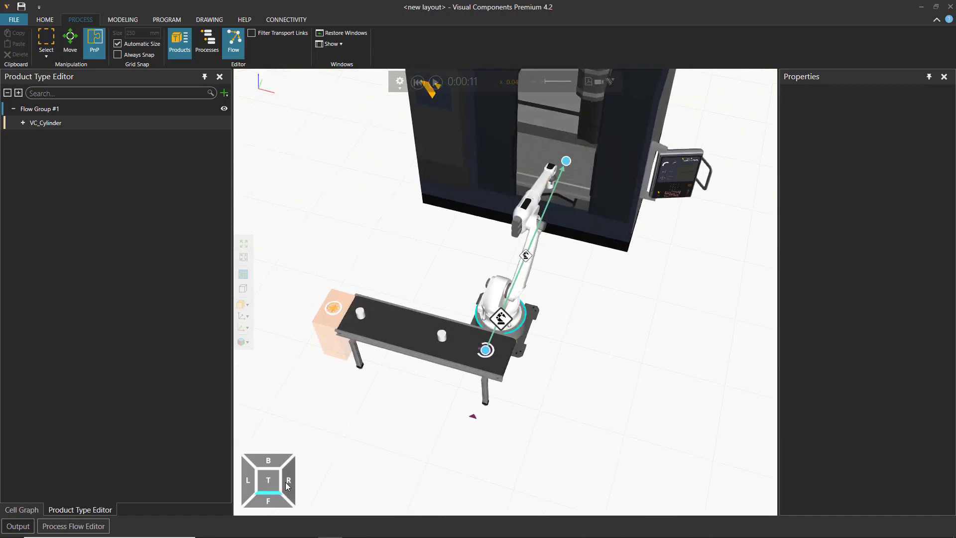
Turn on the Envelope display in the WorkSpace properties of the GenericRobot, viewed from the top.
left_click(268, 480)
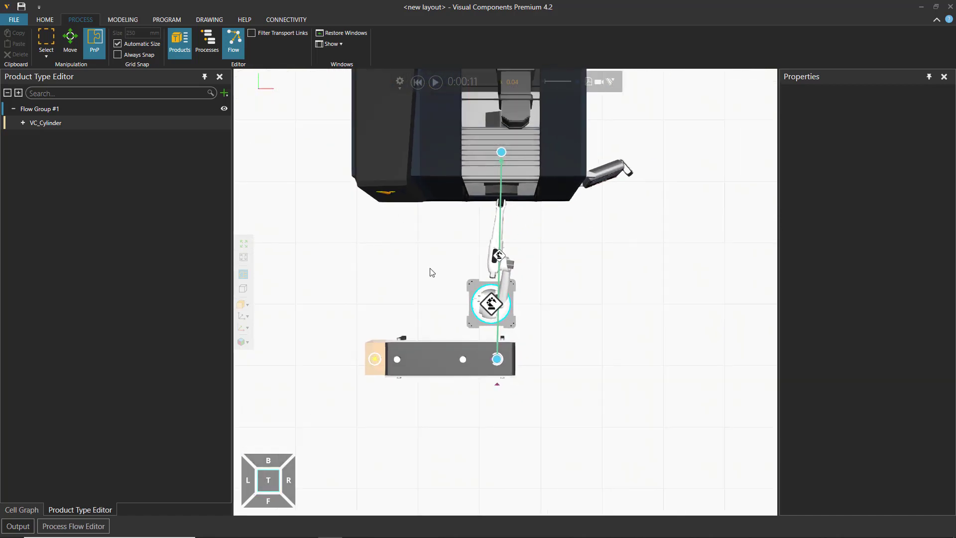
middle_click_drag(430, 270, 440, 295)
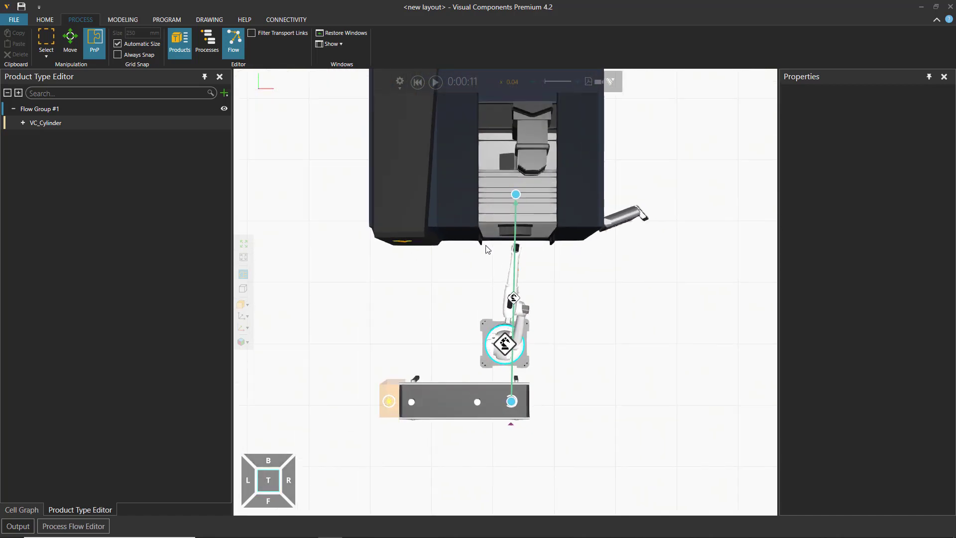
left_click(445, 220)
left_click(456, 287)
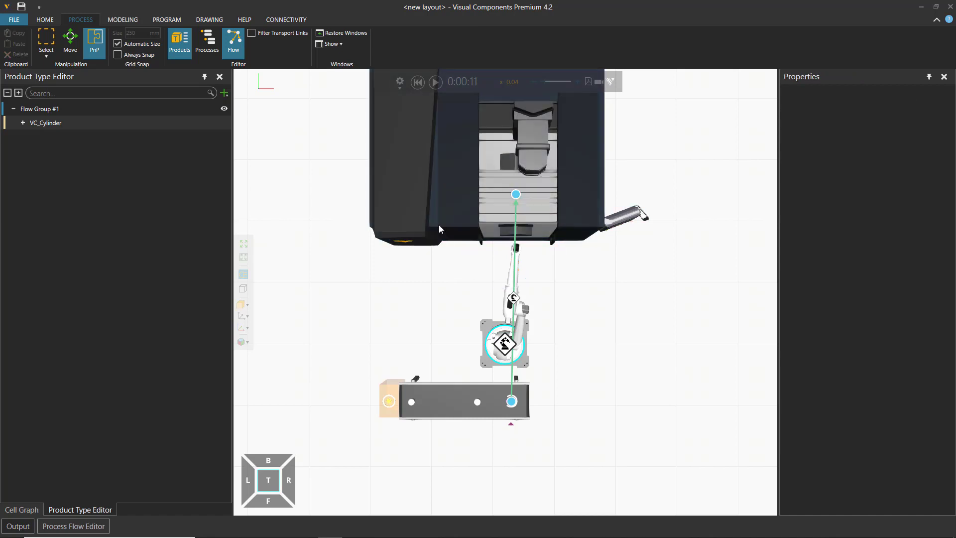
left_click(523, 313)
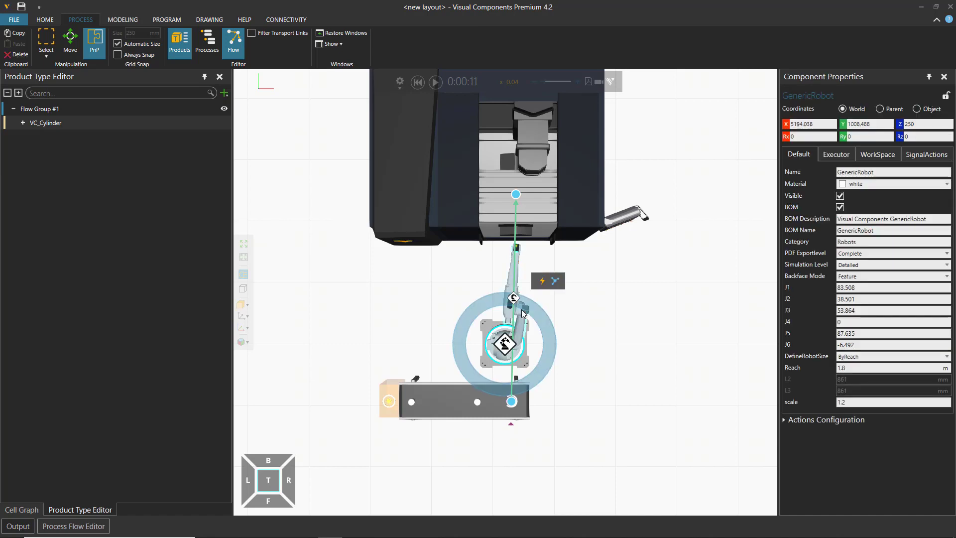
left_click(878, 155)
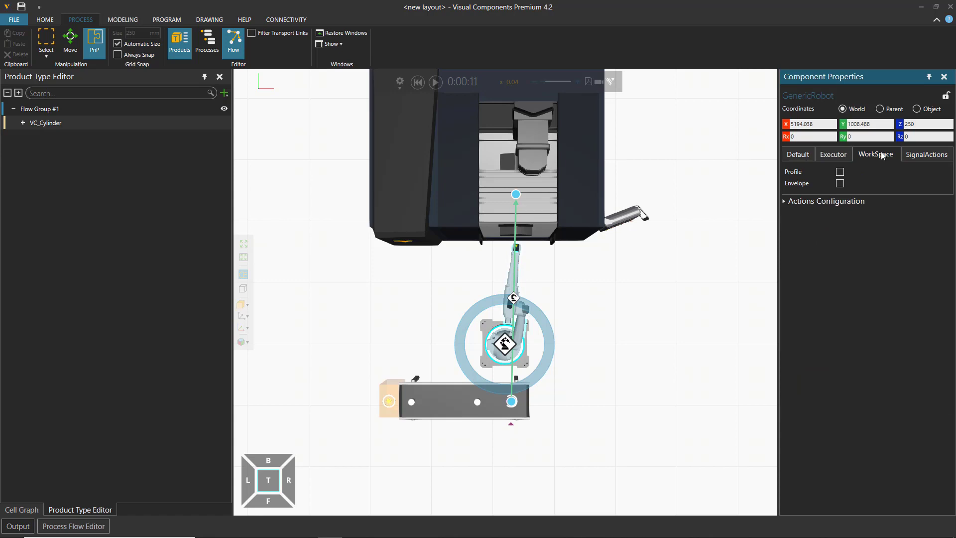
left_click(841, 184)
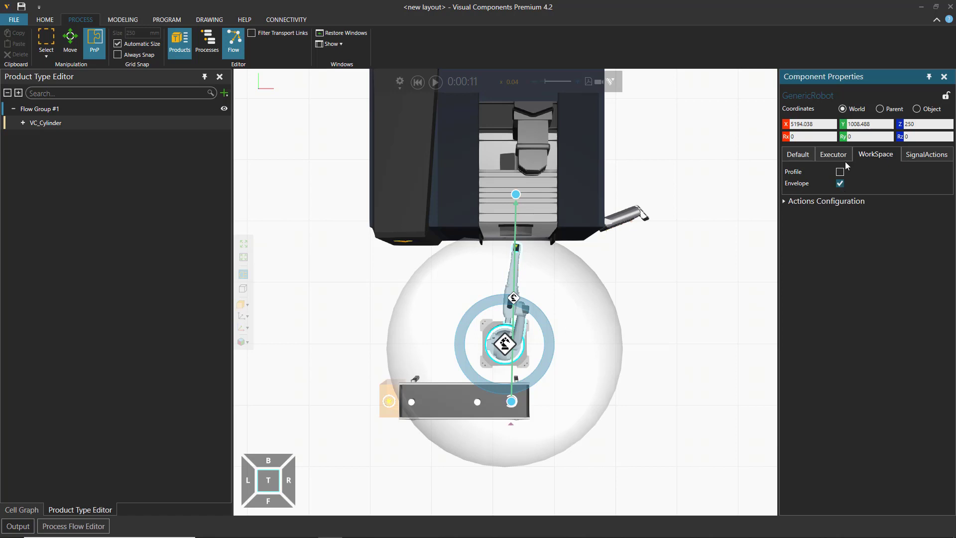
Move the milling machine back toward the robot, to about X 5386, Y 1939, so its table lies within the envelope.
left_click(593, 179)
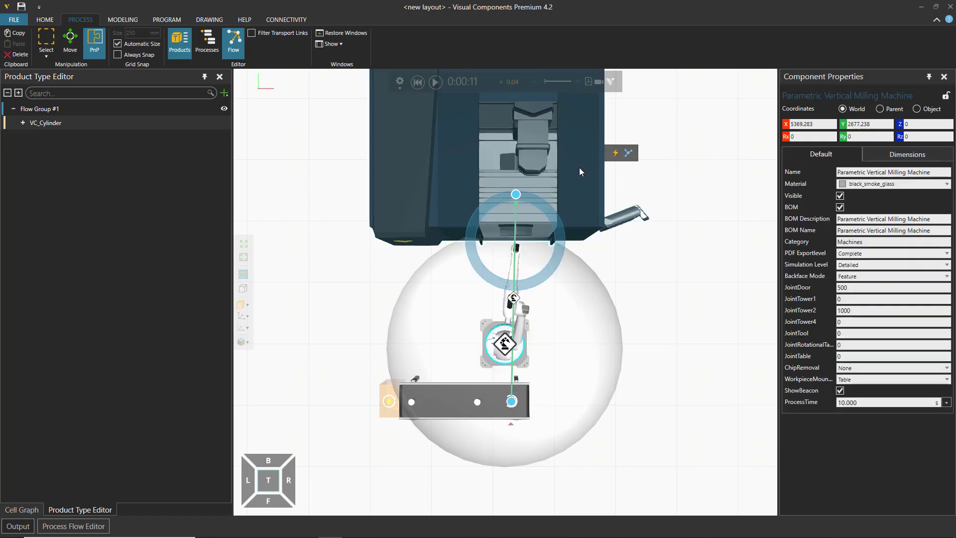
left_click_drag(579, 168, 581, 213)
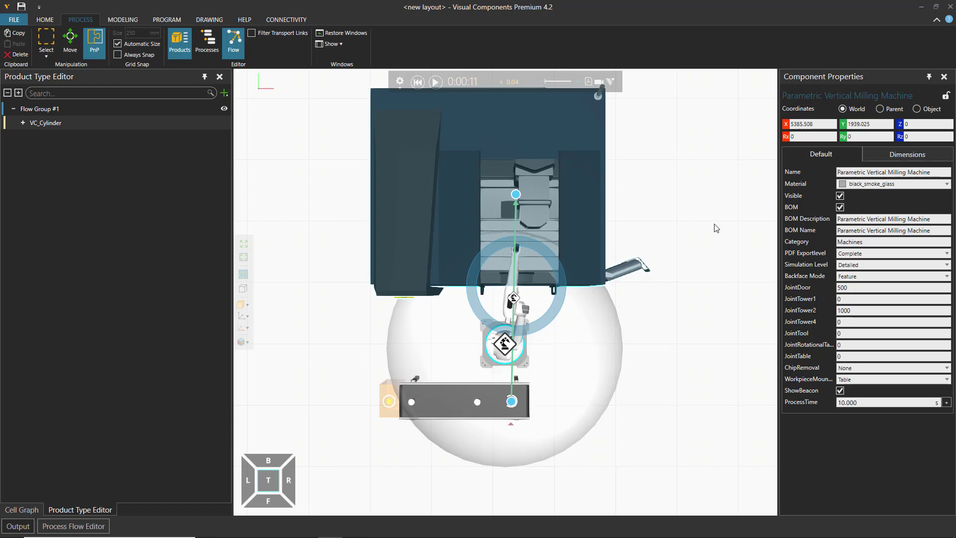
right_click_drag(674, 418, 659, 401)
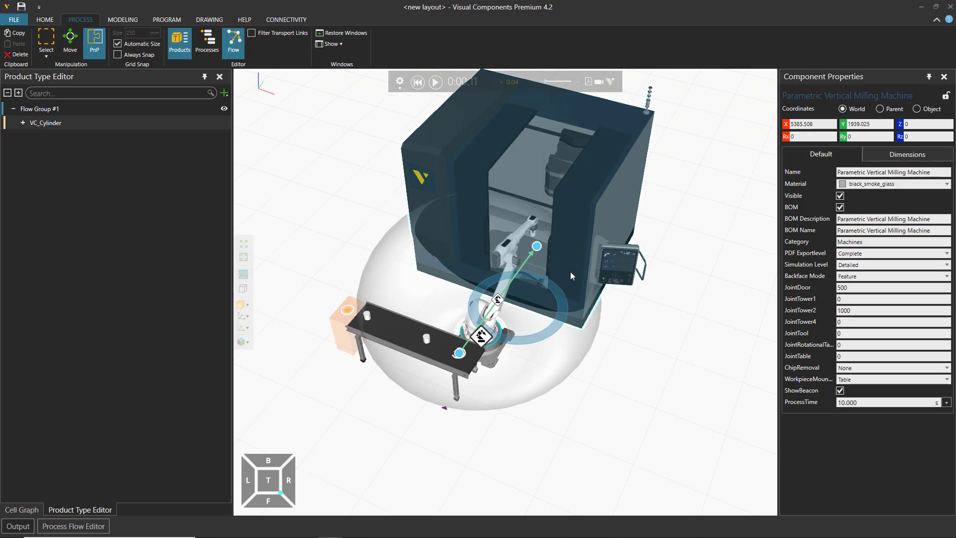
Show the coordinate frames of the layout's components in the 3D view, examine them, and hide them again.
left_click(242, 317)
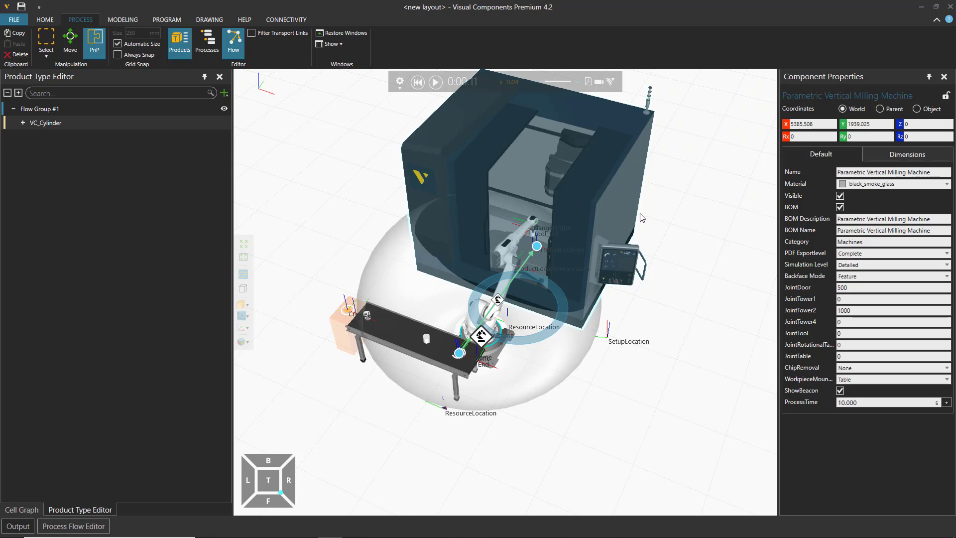
left_click(242, 316)
left_click(242, 317)
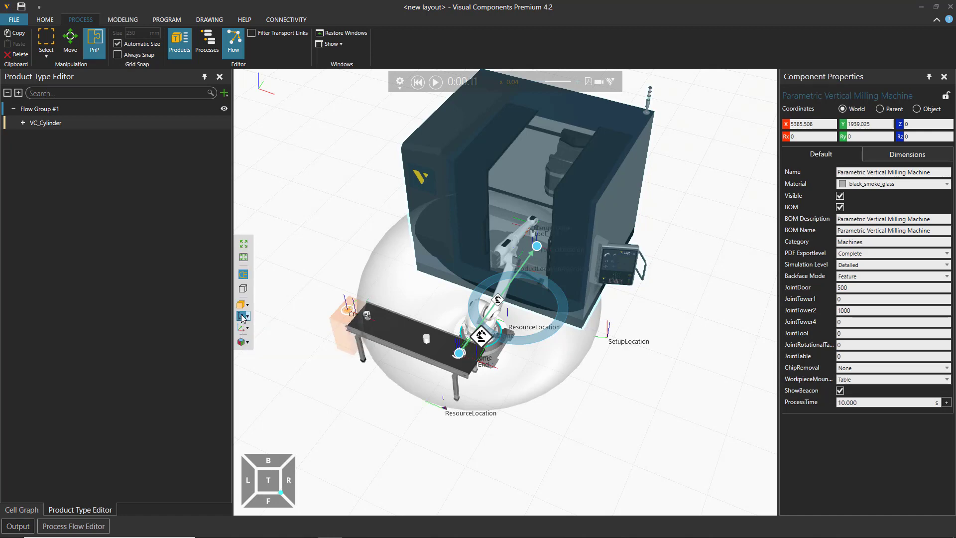
left_click(242, 317)
left_click(243, 316)
left_click(242, 316)
left_click(243, 317)
left_click(242, 316)
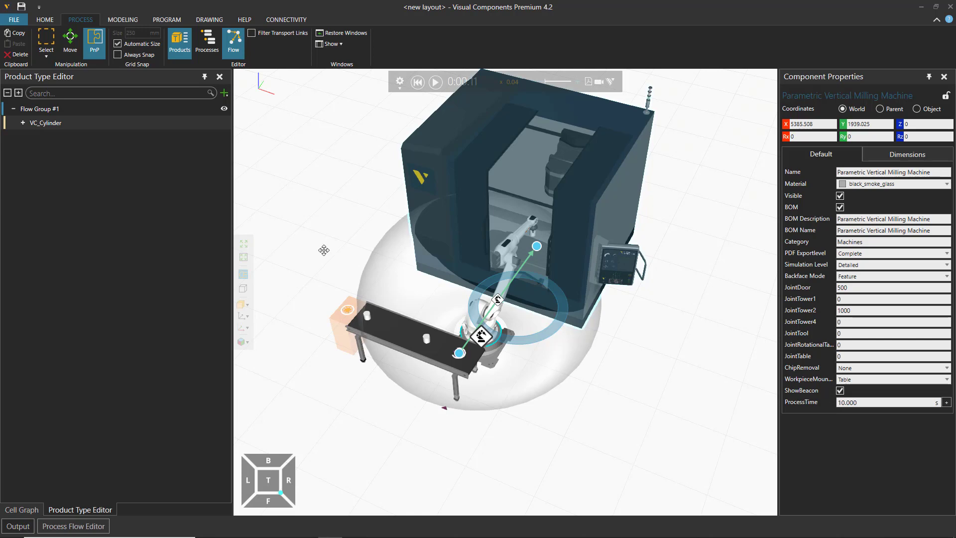
Compare the layout's orthographic and perspective projections from the top, leaving the 3D view in orthographic projection.
middle_click_drag(324, 250, 361, 281)
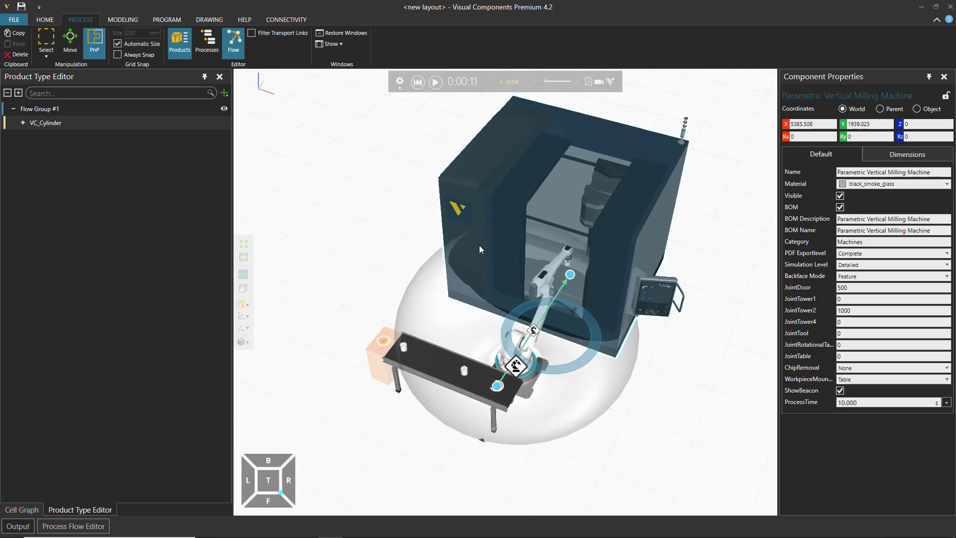
left_click(244, 289)
left_click(272, 484)
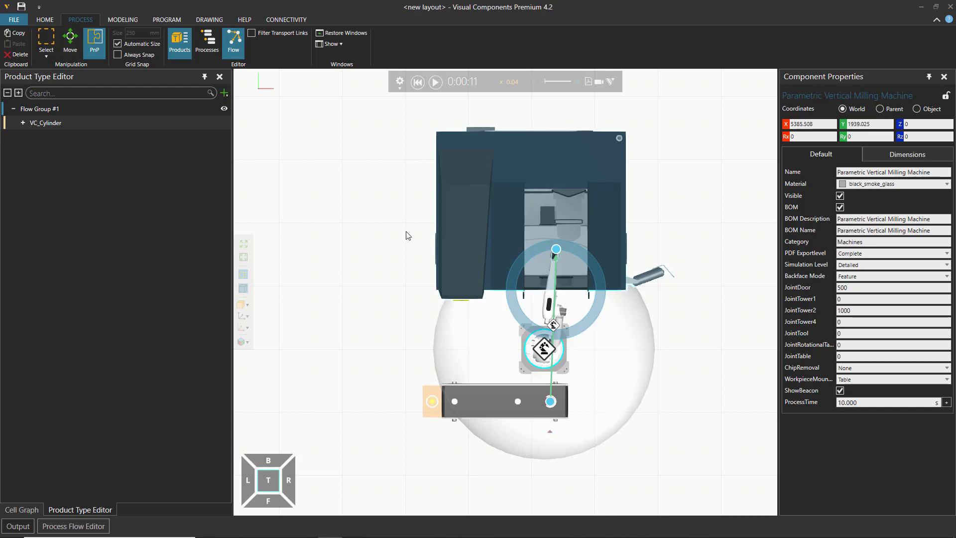
left_click(243, 288)
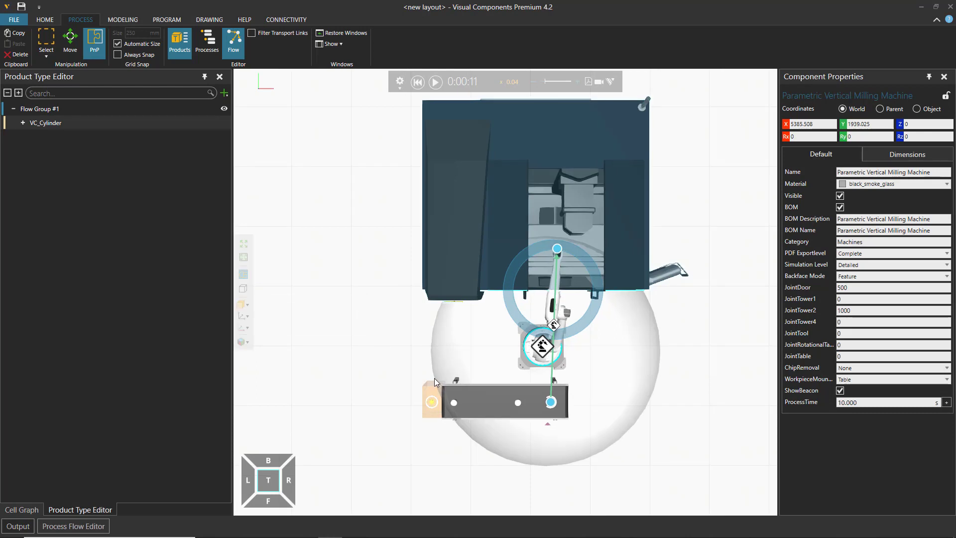
scroll(466, 305, "up", 5)
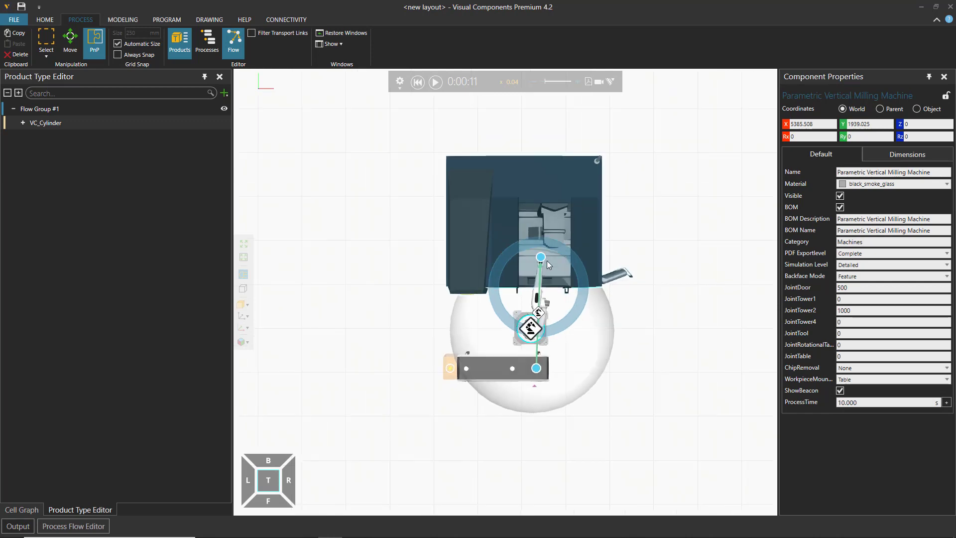
scroll(431, 330, "down", 4)
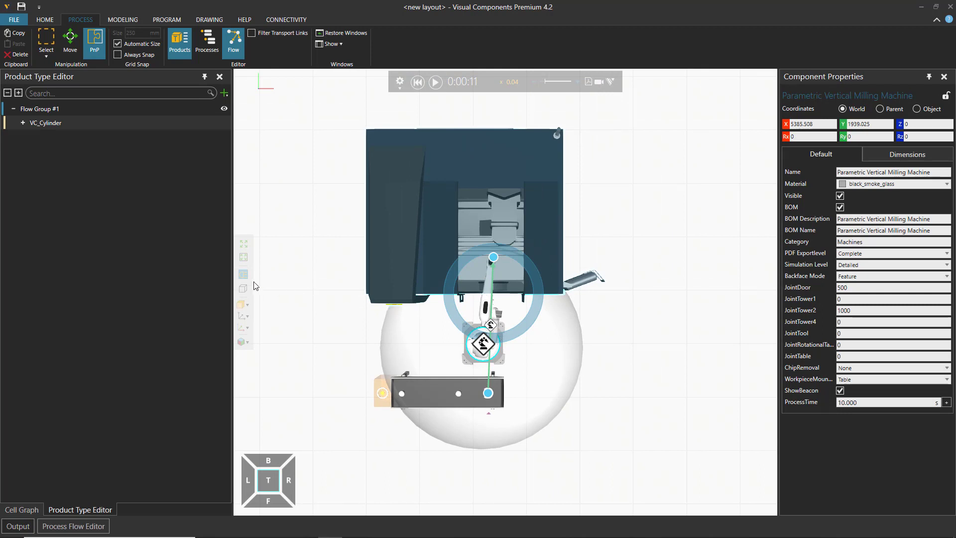
left_click(243, 289)
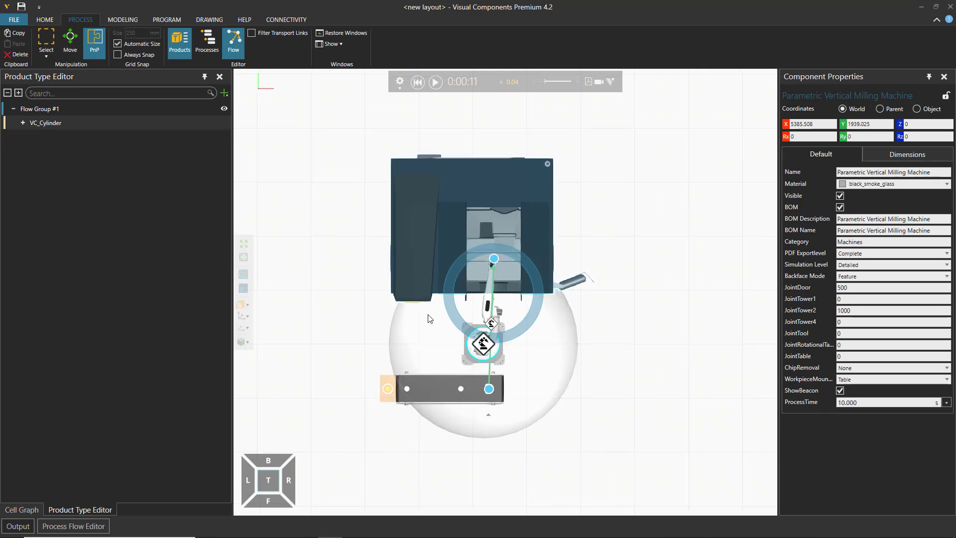